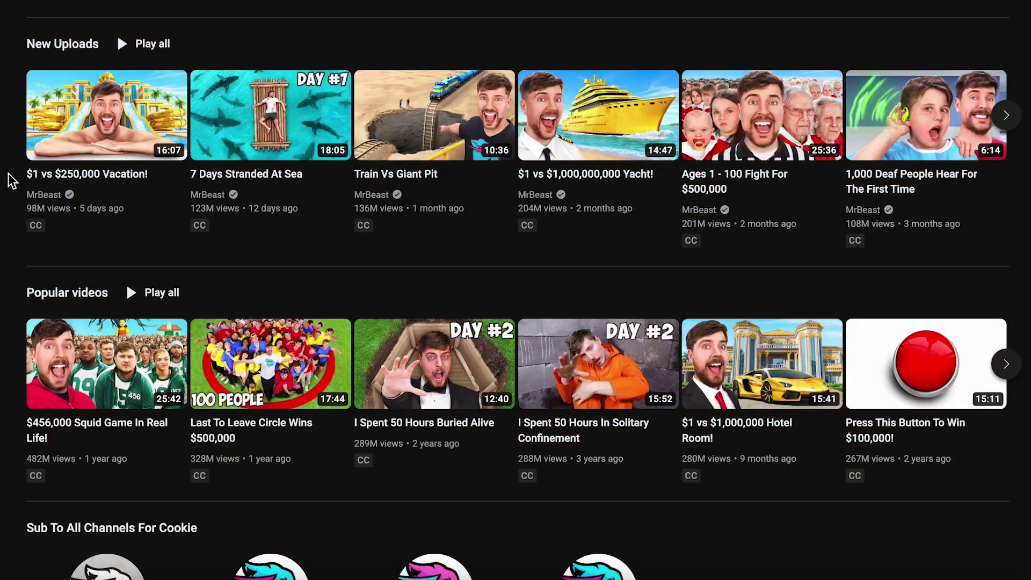
Scroll down the YouTube channel page past the New Uploads and Popular rows.
scroll(11, 181, "down", 3)
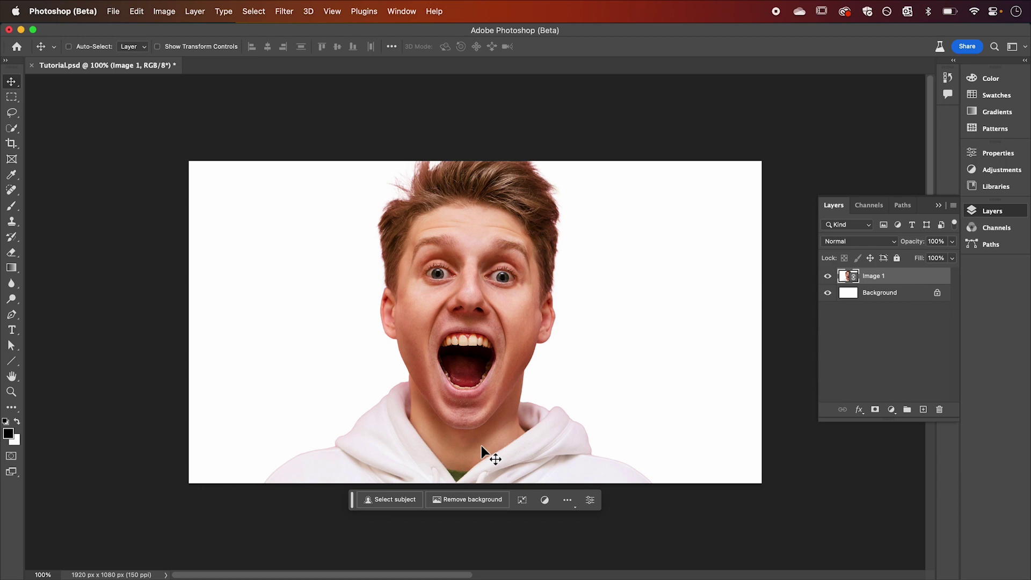
key("z")
left_click_drag(462, 428, 535, 356)
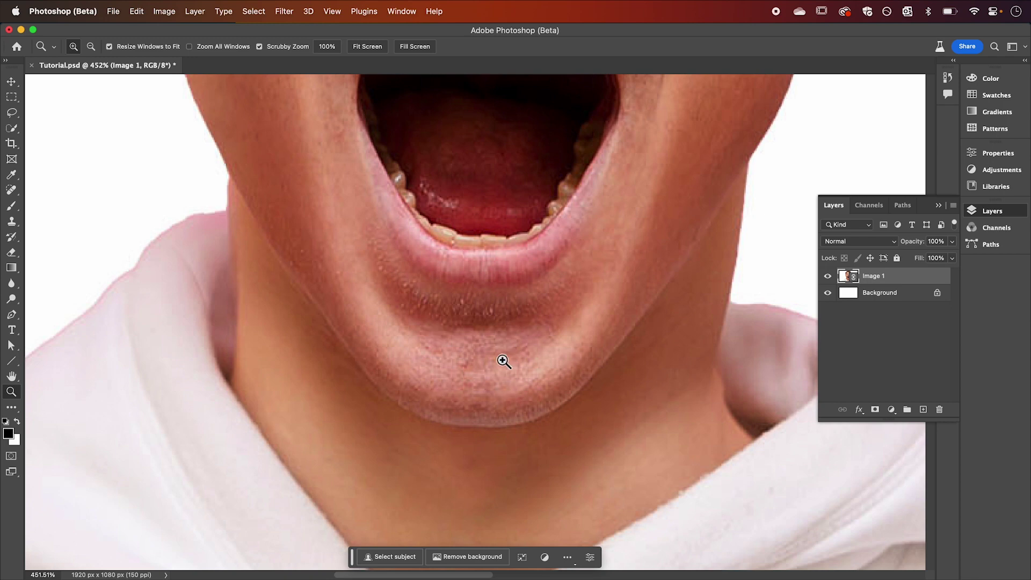
scroll(505, 353, "up", 10)
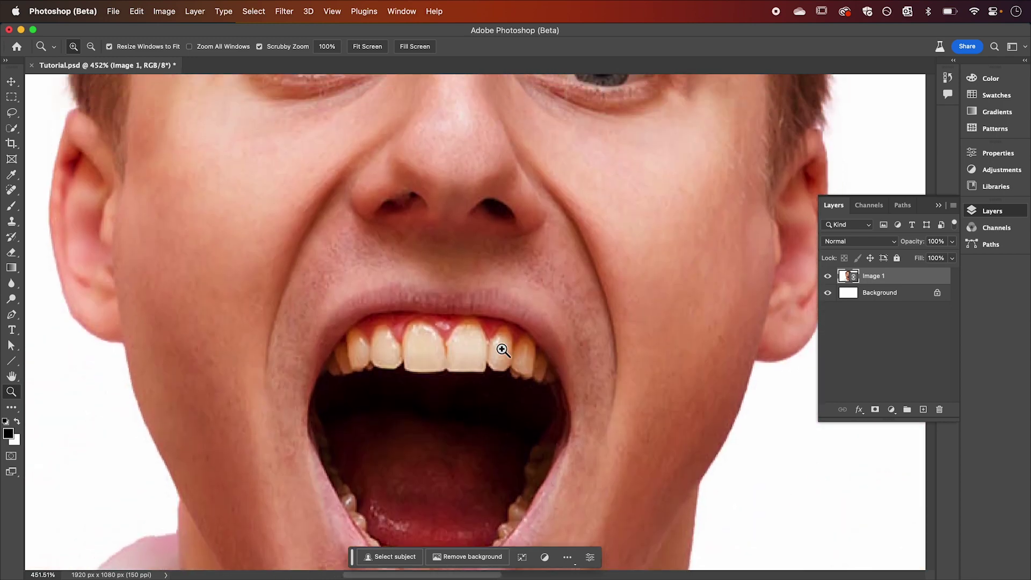
scroll(477, 361, "up", 3)
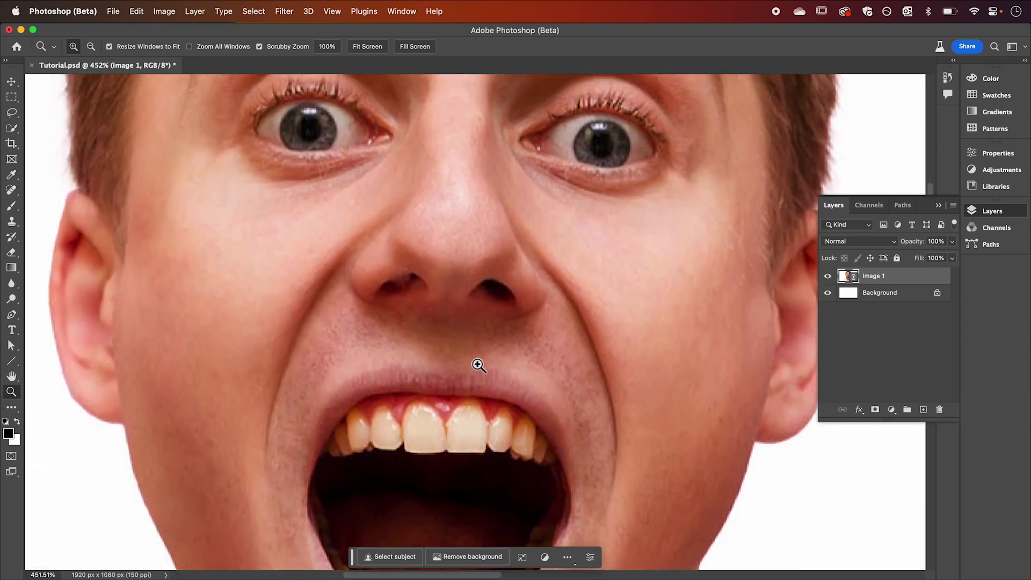
key("super+1")
key("v")
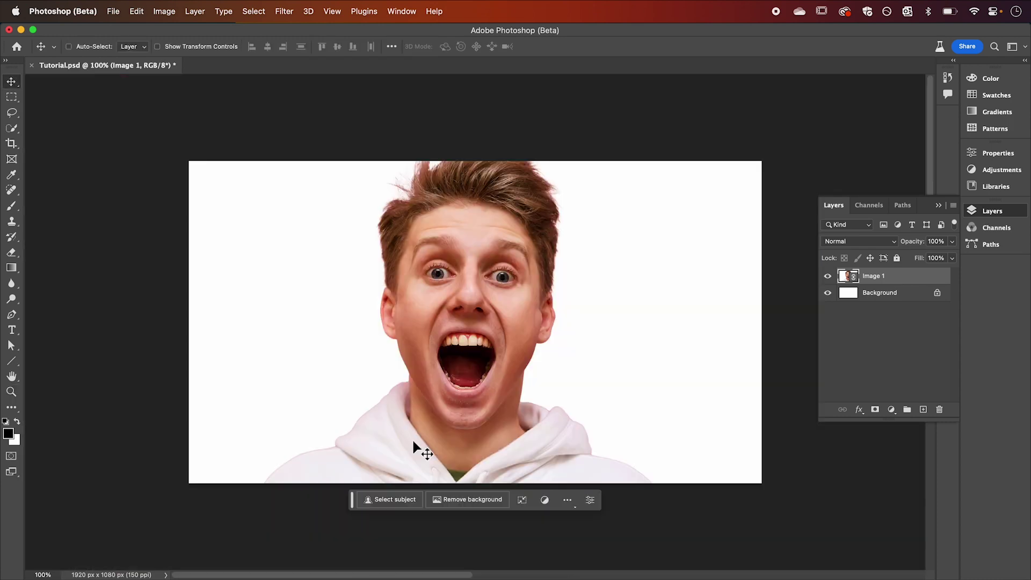
Enter Quick Mask and set the foreground colour to 30% brightness grey.
left_click(12, 457)
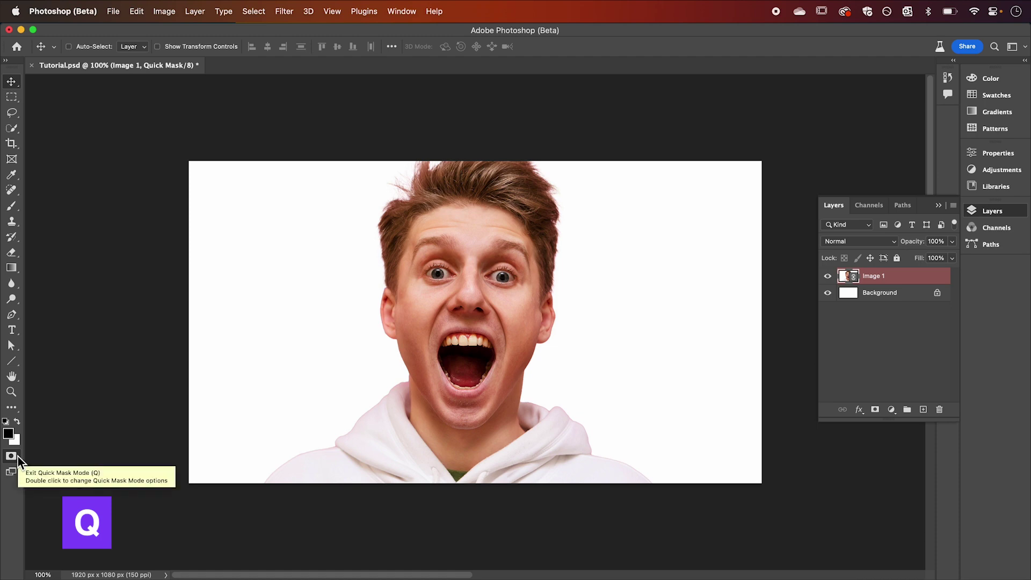
left_click(8, 433)
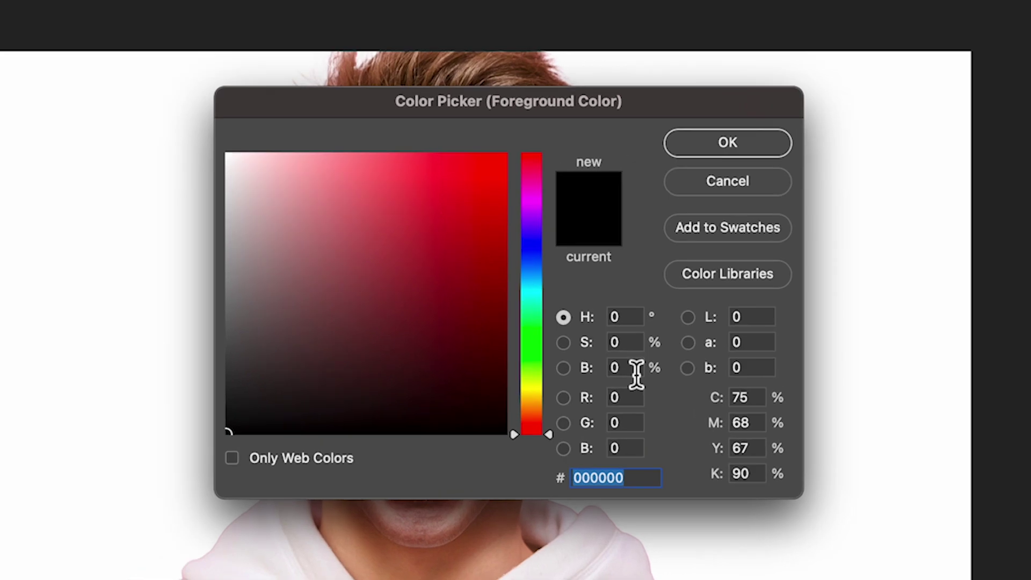
left_click(577, 332)
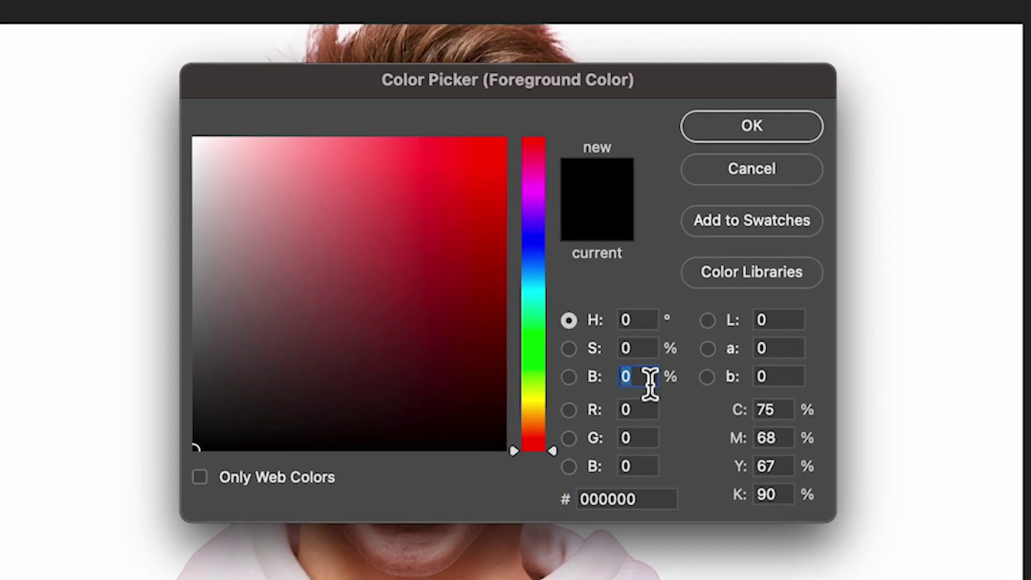
type("30")
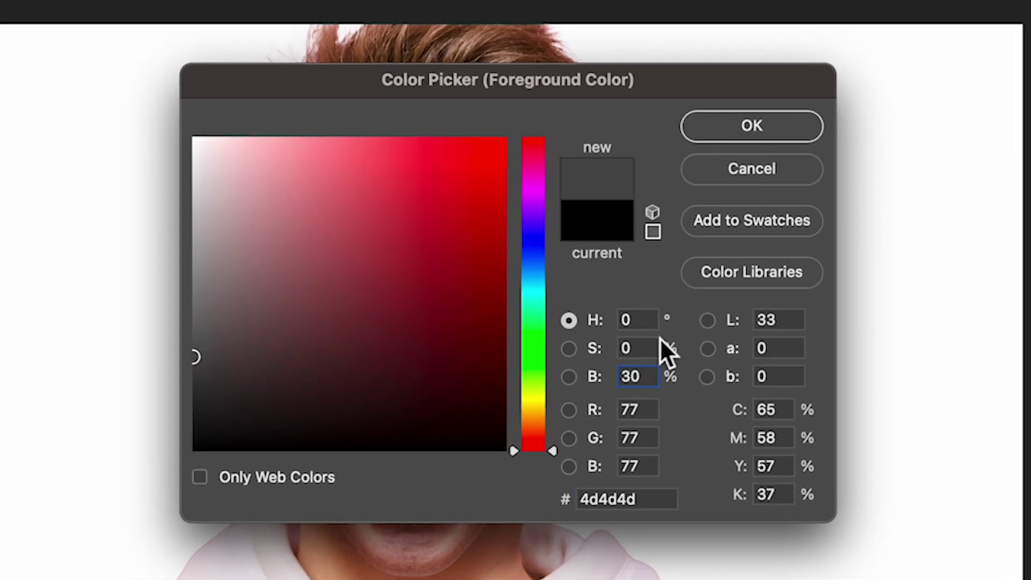
left_click(751, 126)
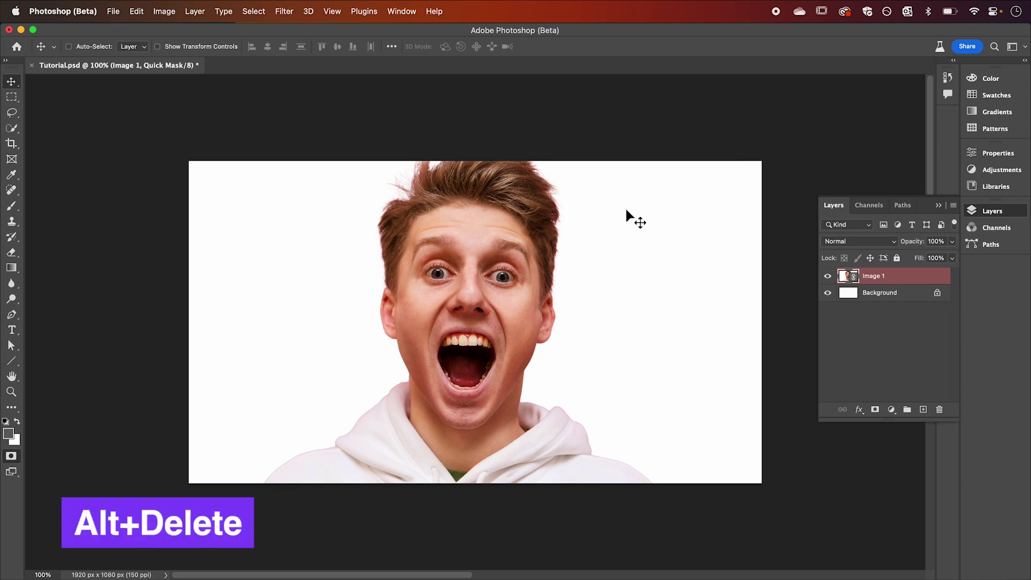
Fill the Quick Mask with the grey foreground via Edit > Fill, then exit to a selection.
key("alt+Delete")
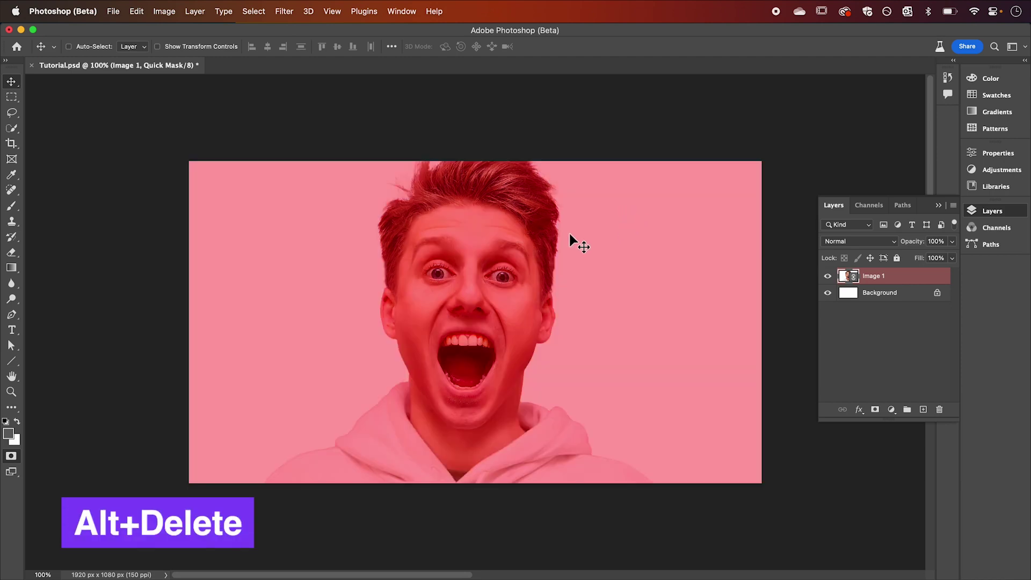
key("super+z")
left_click(137, 12)
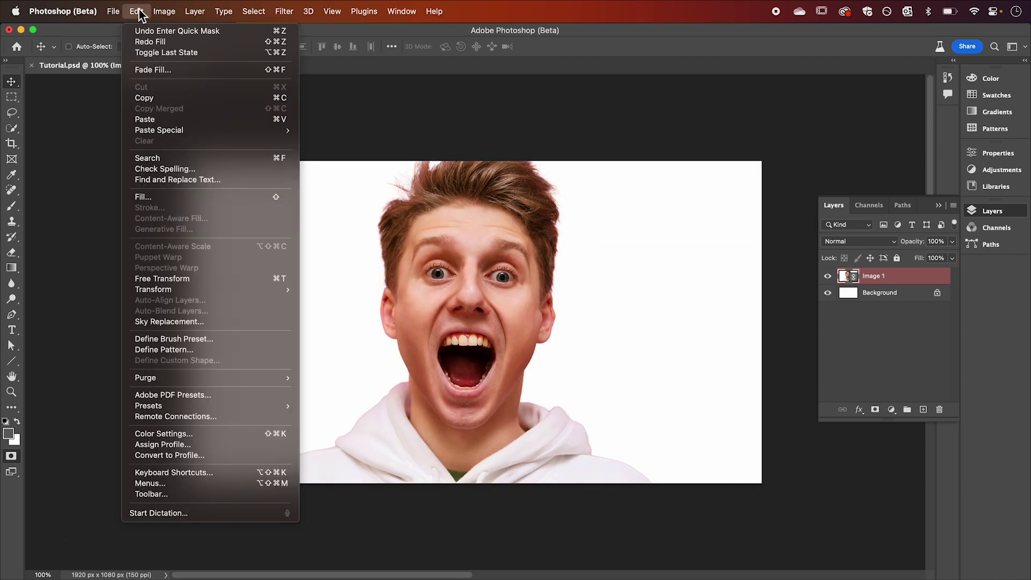
left_click(183, 197)
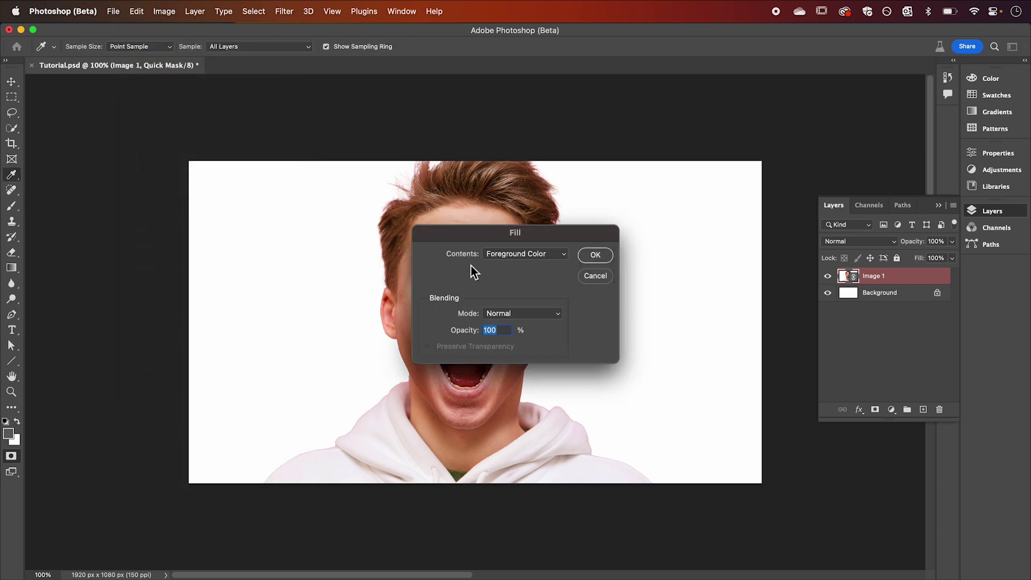
left_click(595, 254)
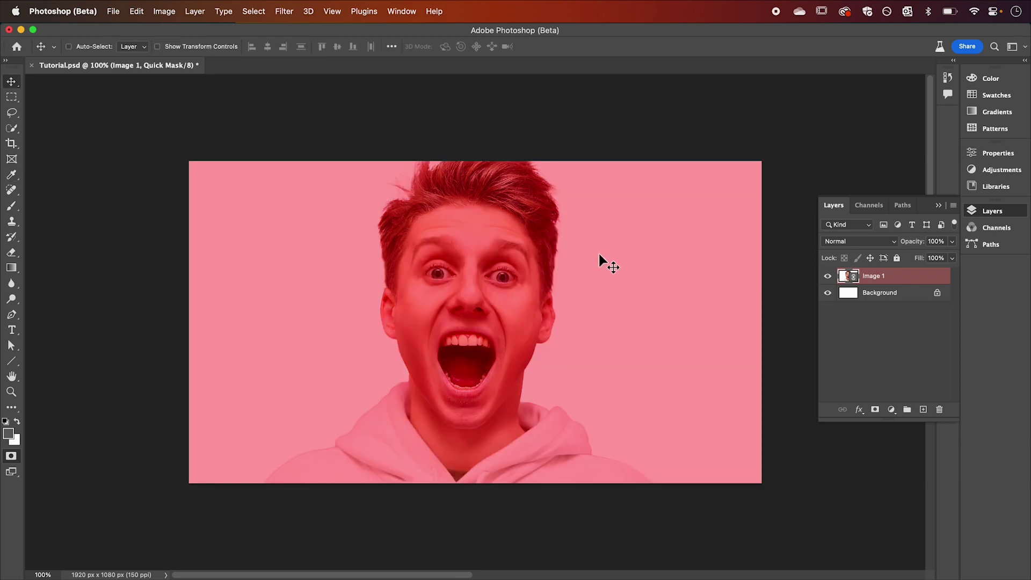
key("q")
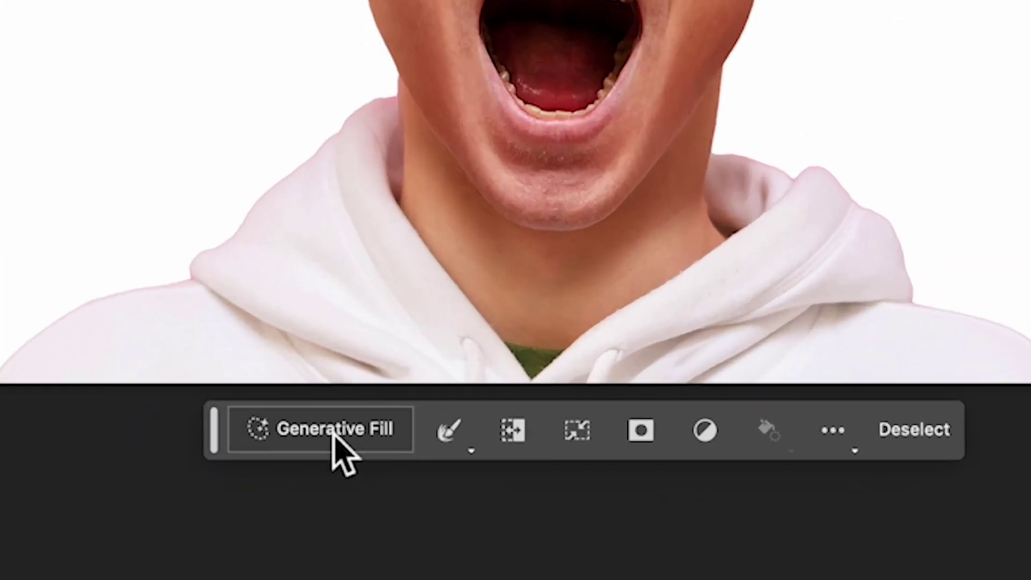
Generative-fill 'Skin retouching, skin smoothing, skin lightening' and compare the three variations.
left_click(394, 503)
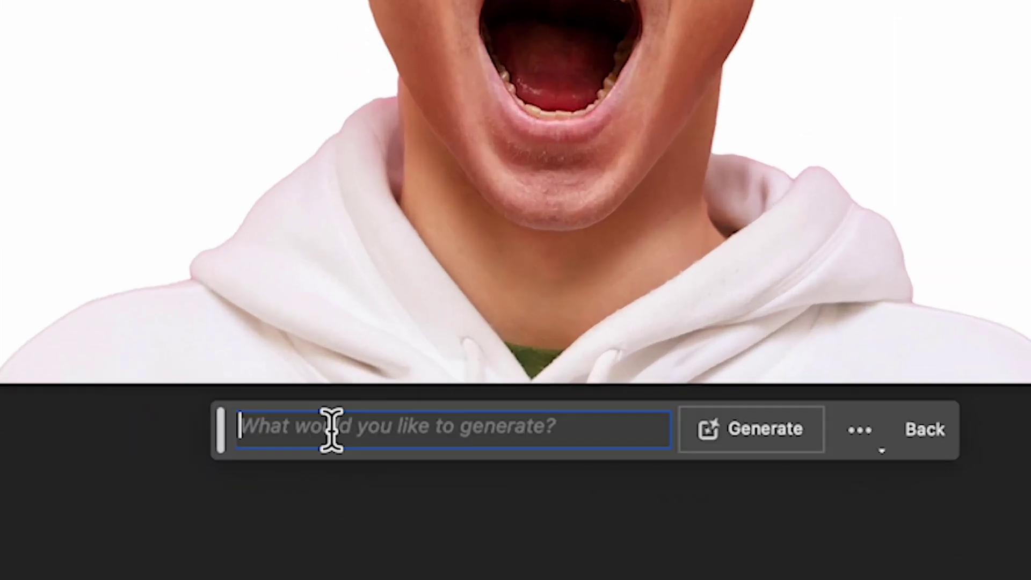
type("Skin re")
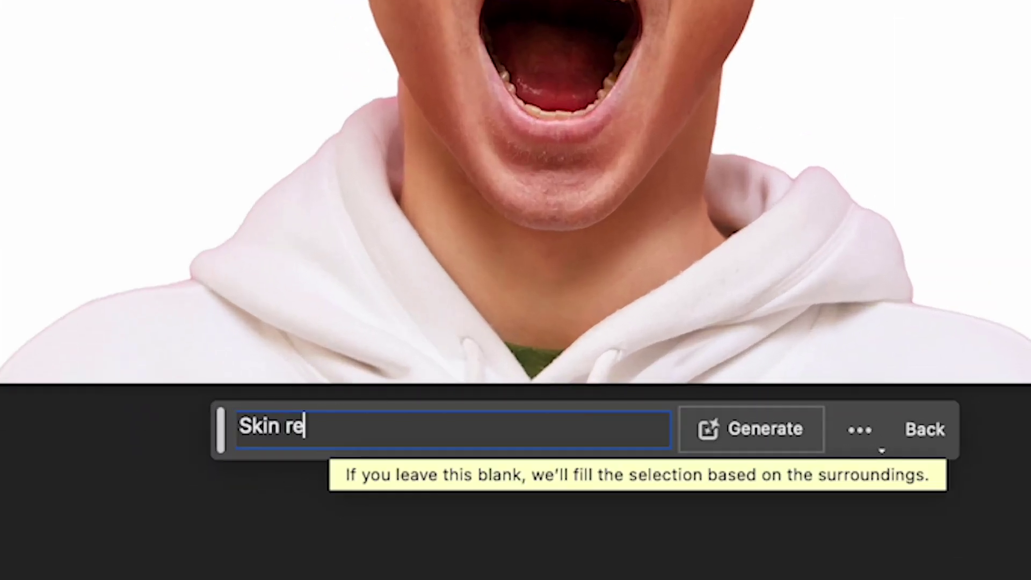
type("touching, skin smoothing")
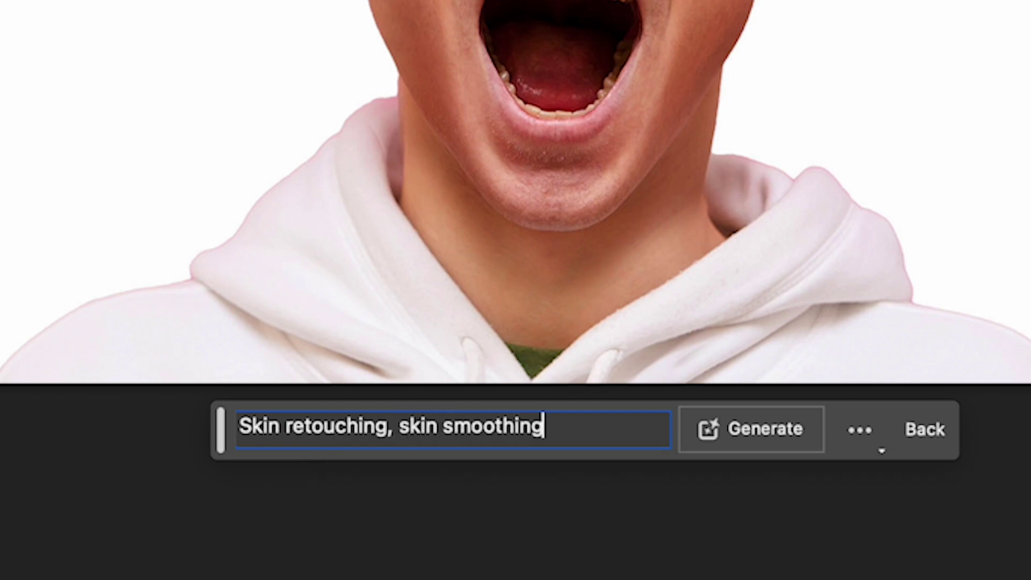
type(", skin lightening")
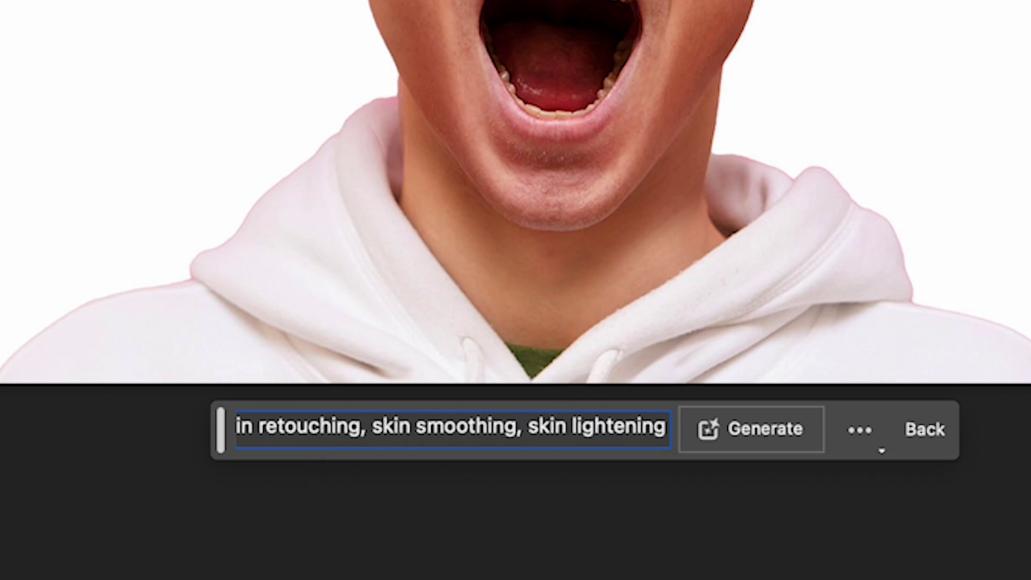
left_click(752, 429)
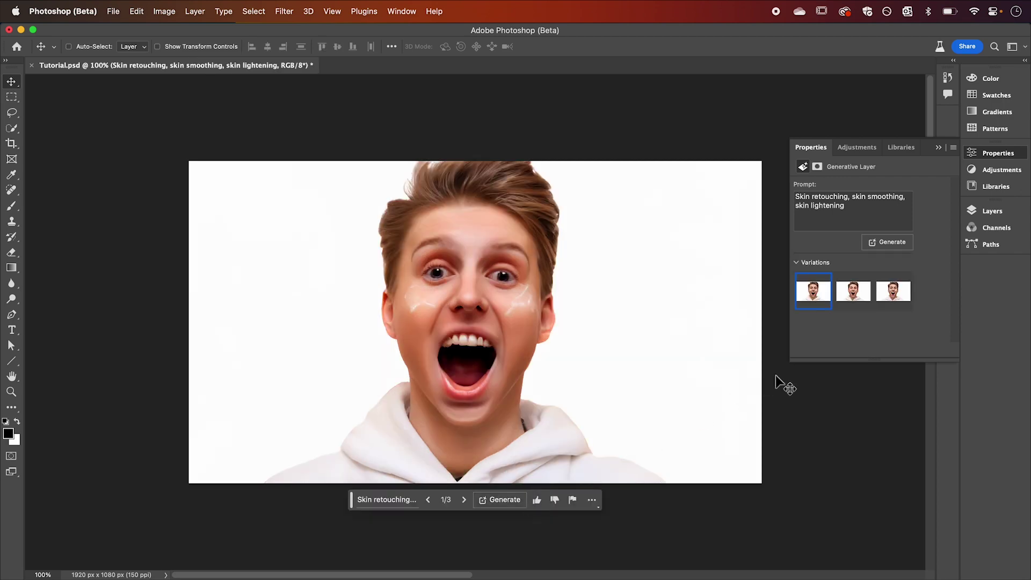
left_click(853, 299)
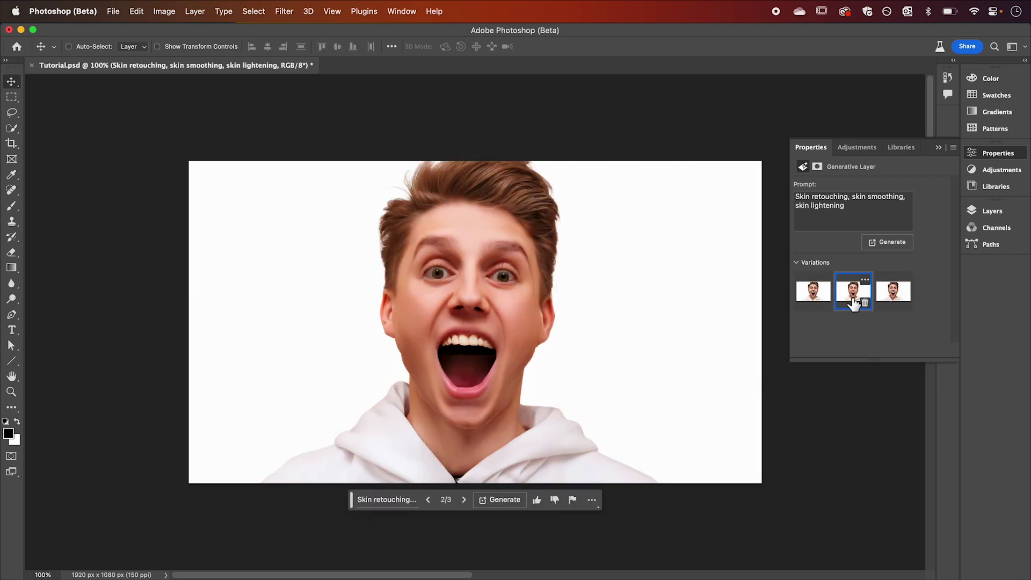
left_click(888, 296)
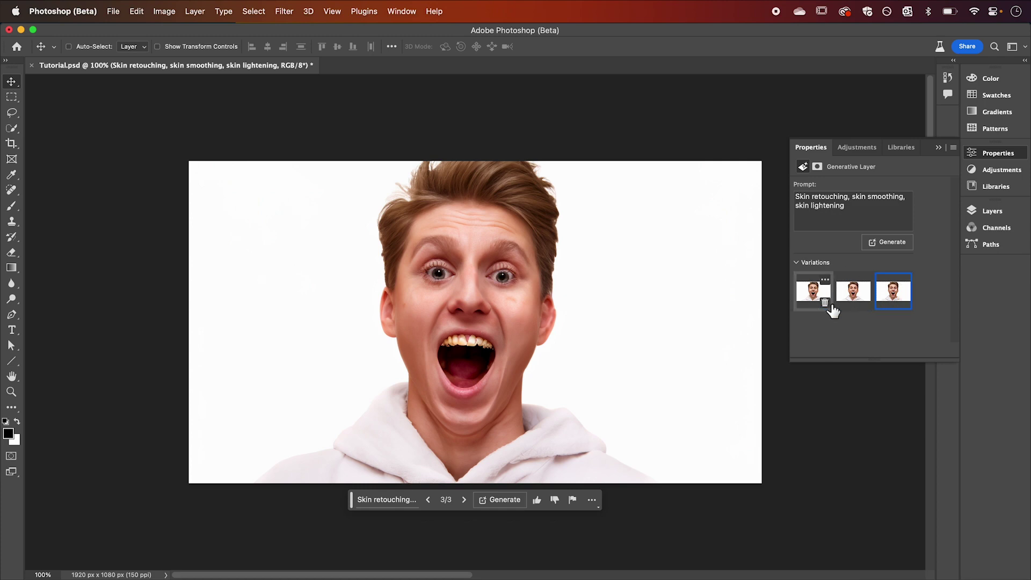
left_click(853, 296)
left_click(814, 298)
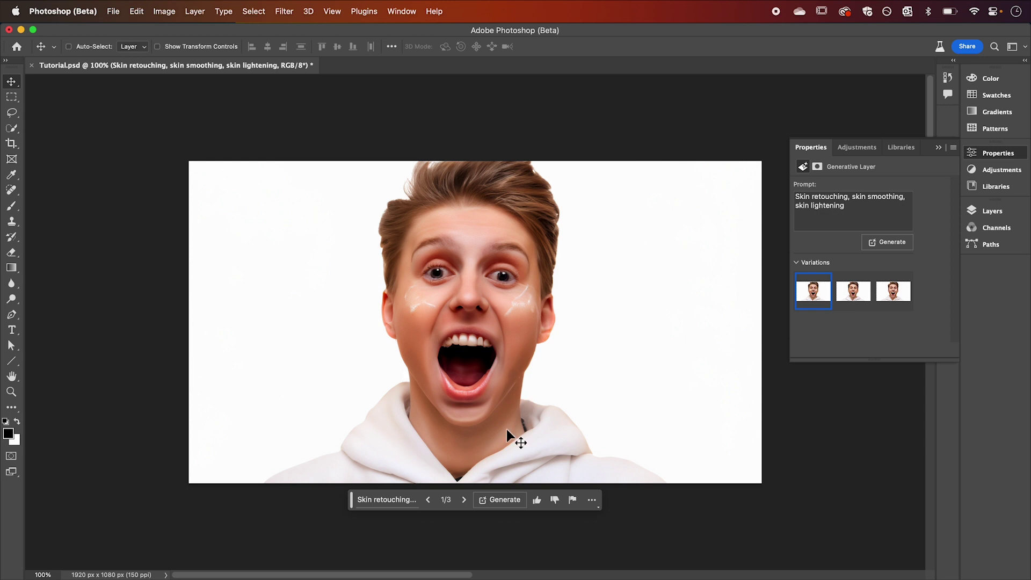
Generate three more variations and keep the first of six.
left_click(502, 499)
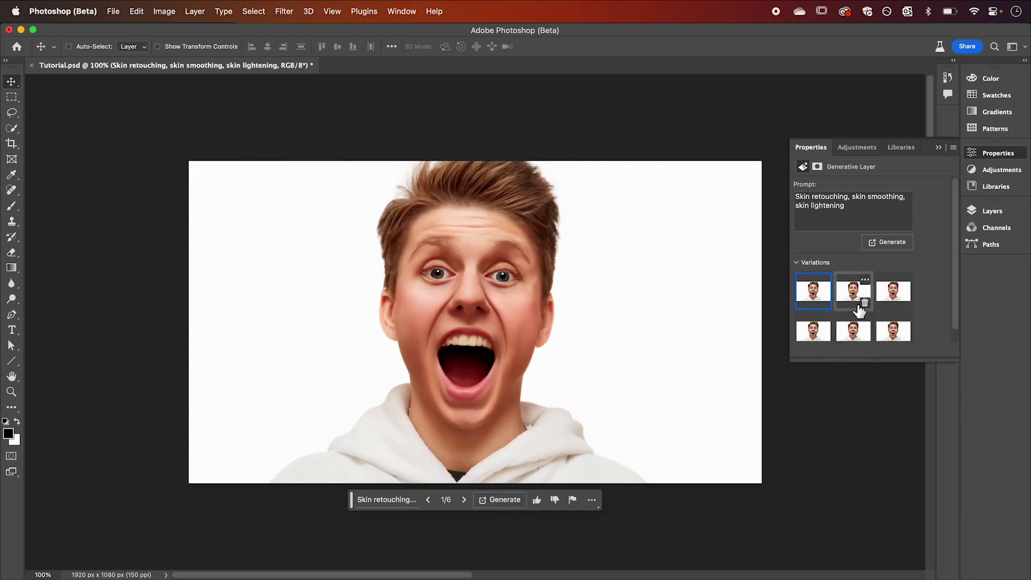
left_click(858, 309)
left_click(889, 296)
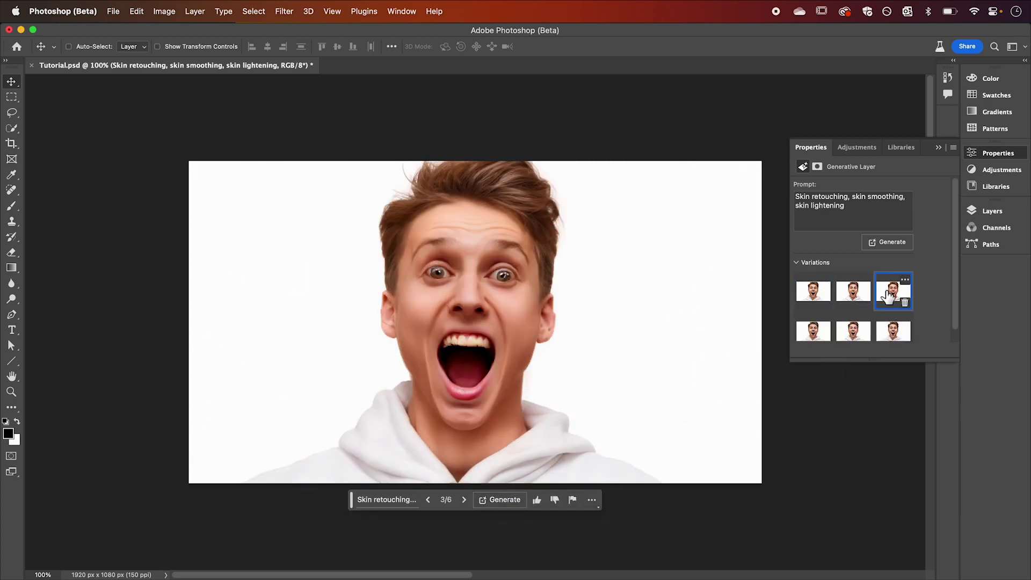
left_click(812, 299)
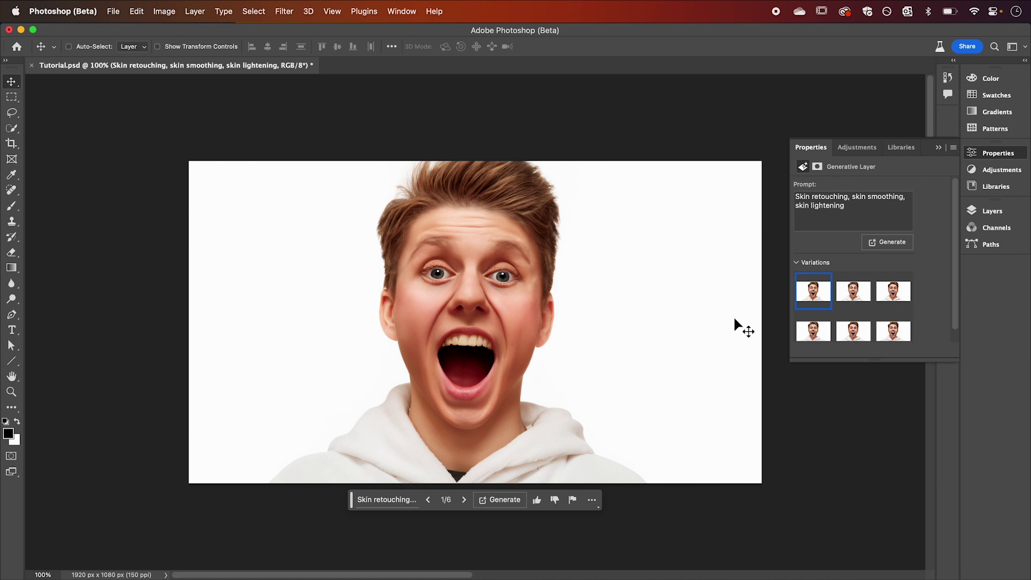
Target the skin retouching layer's mask with the Brush tool.
left_click(991, 214)
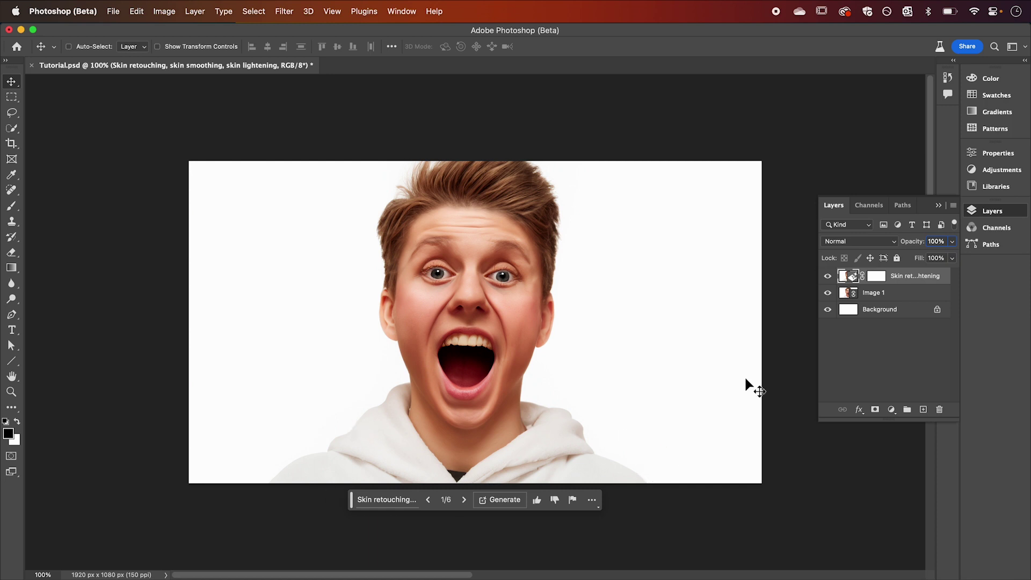
left_click(876, 275)
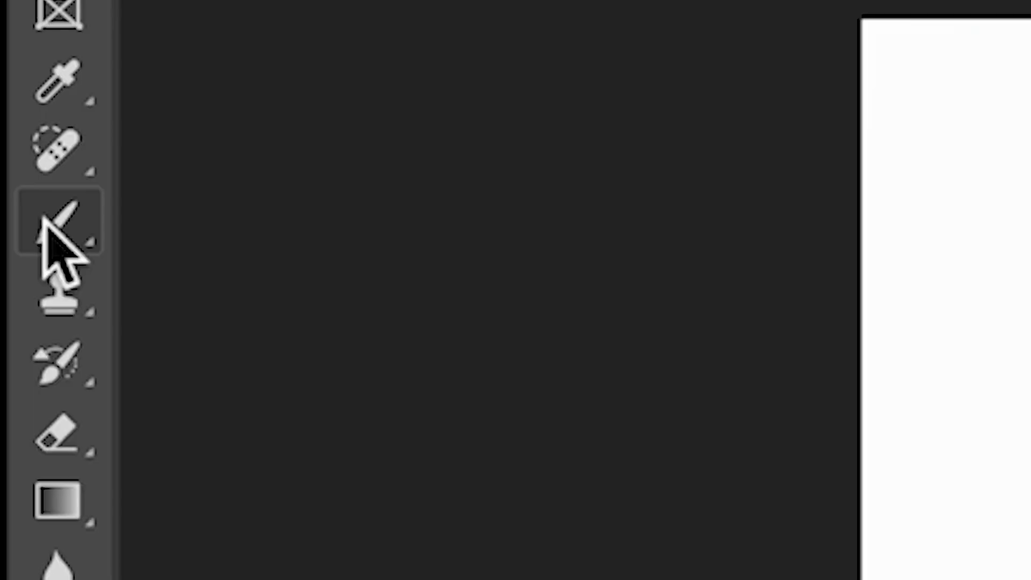
left_click(12, 206)
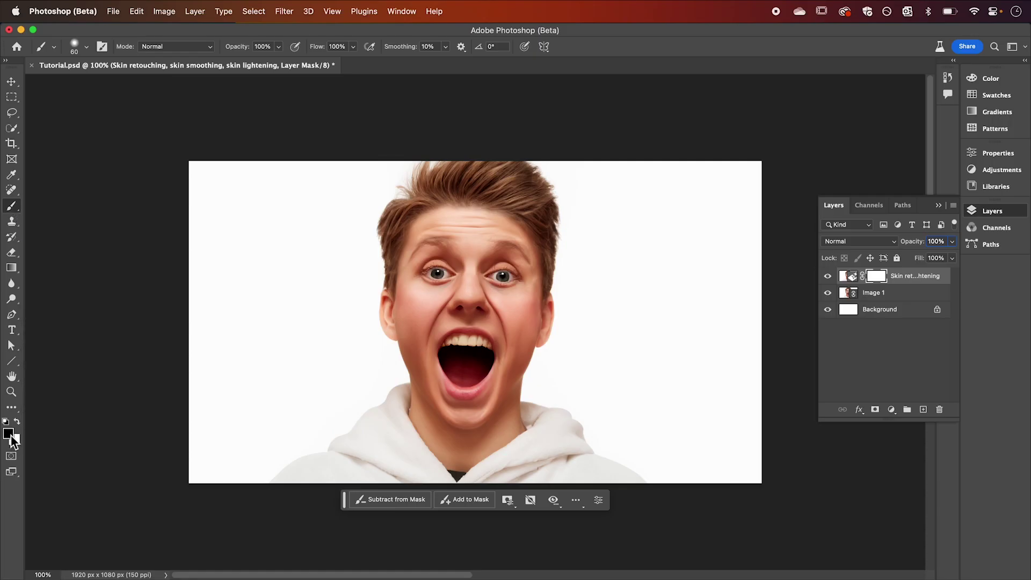
scroll(489, 370, "up", 3)
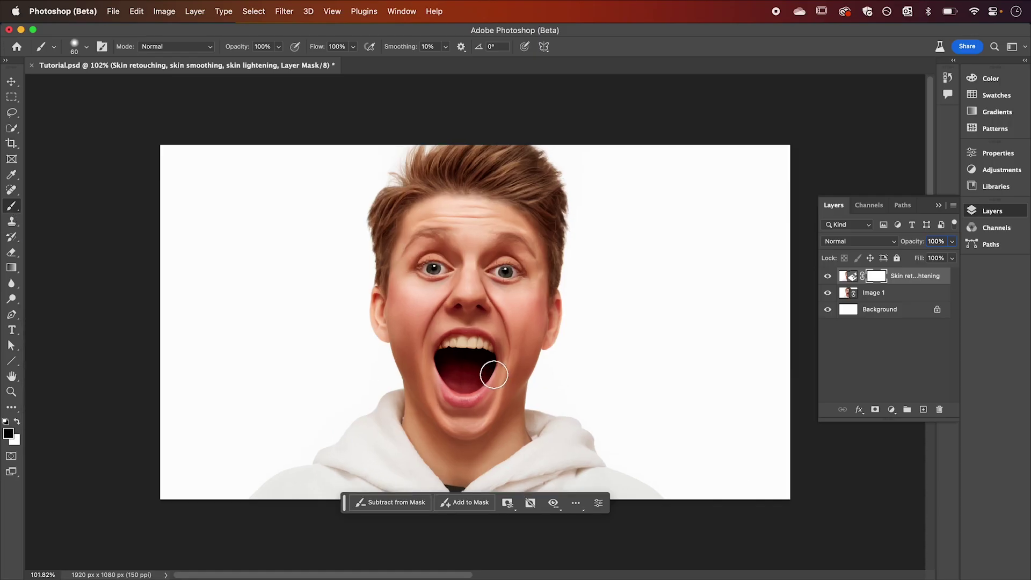
scroll(521, 248, "up", 2)
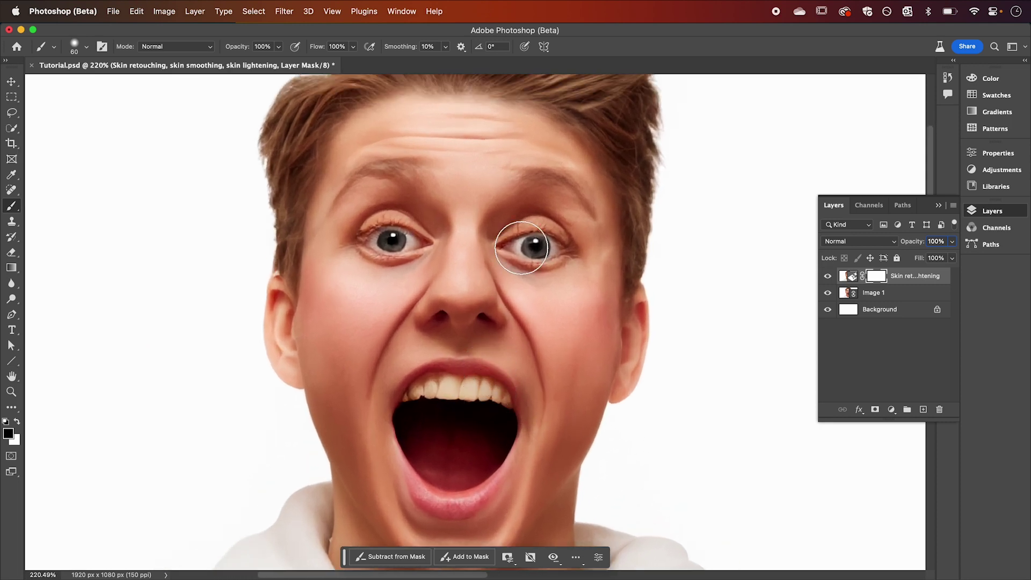
Paint black over the eyes, teeth, ear and hair edges to restore their detail.
key("bracketleft")
key("bracketleft")
key("bracketleft")
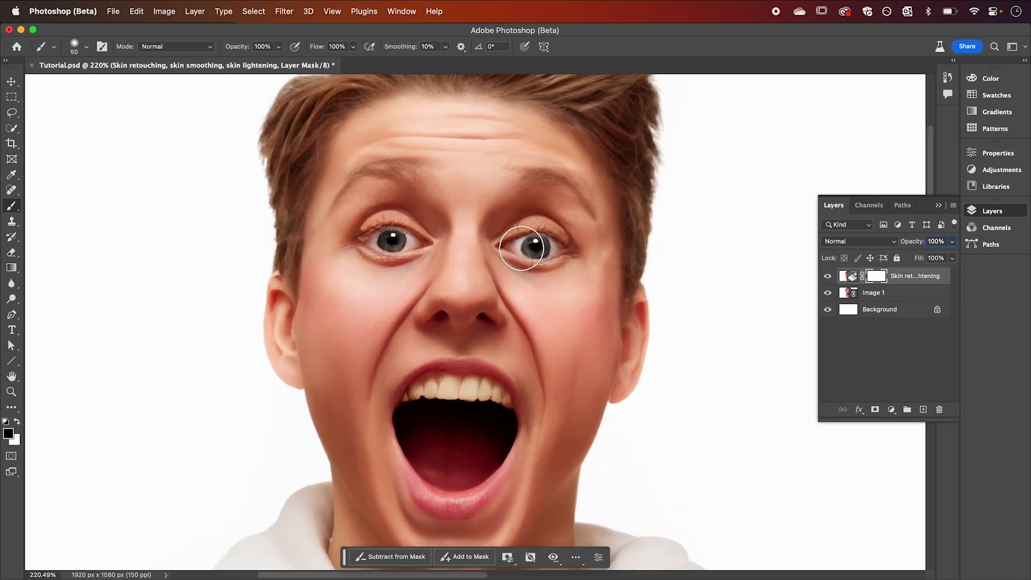
left_click_drag(524, 236, 542, 245)
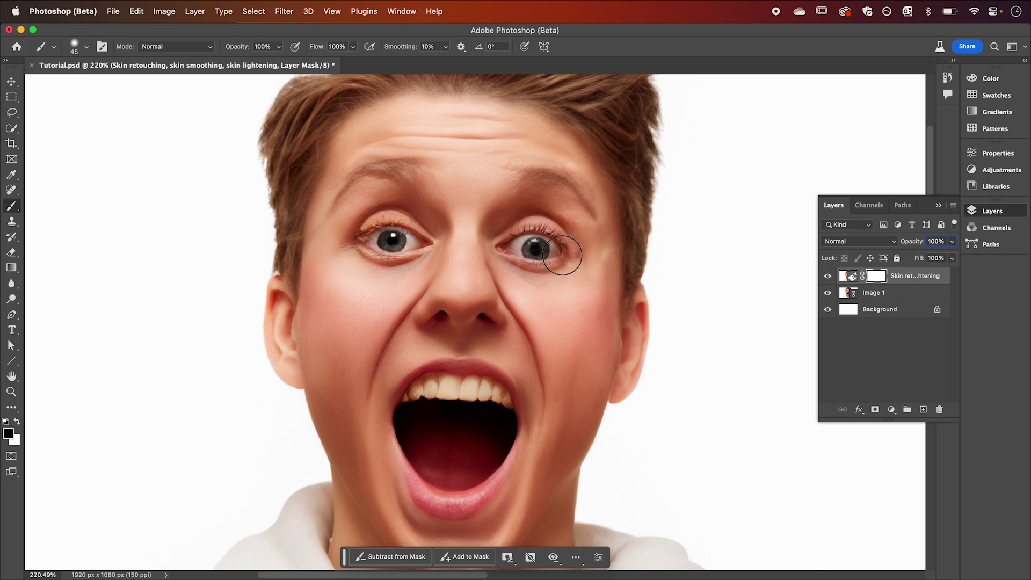
left_click_drag(382, 240, 411, 237)
scroll(421, 332, "down", 2)
mouse_move(421, 332)
left_mouse_down()
mouse_move(464, 307)
mouse_move(400, 325)
mouse_move(498, 310)
mouse_move(506, 380)
mouse_move(446, 442)
mouse_move(401, 383)
mouse_move(451, 305)
mouse_move(428, 331)
left_mouse_up()
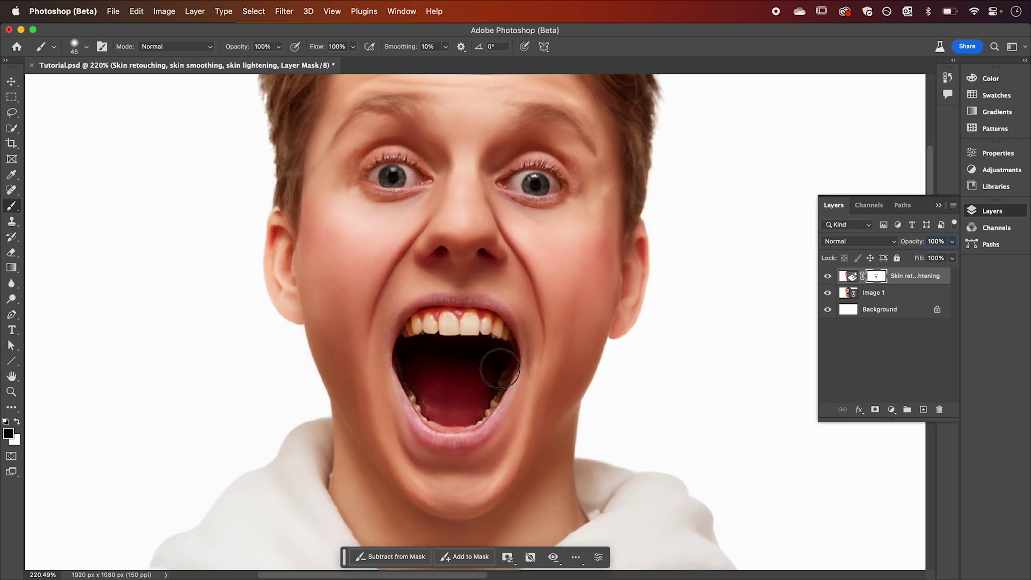
scroll(569, 333, "right", 1)
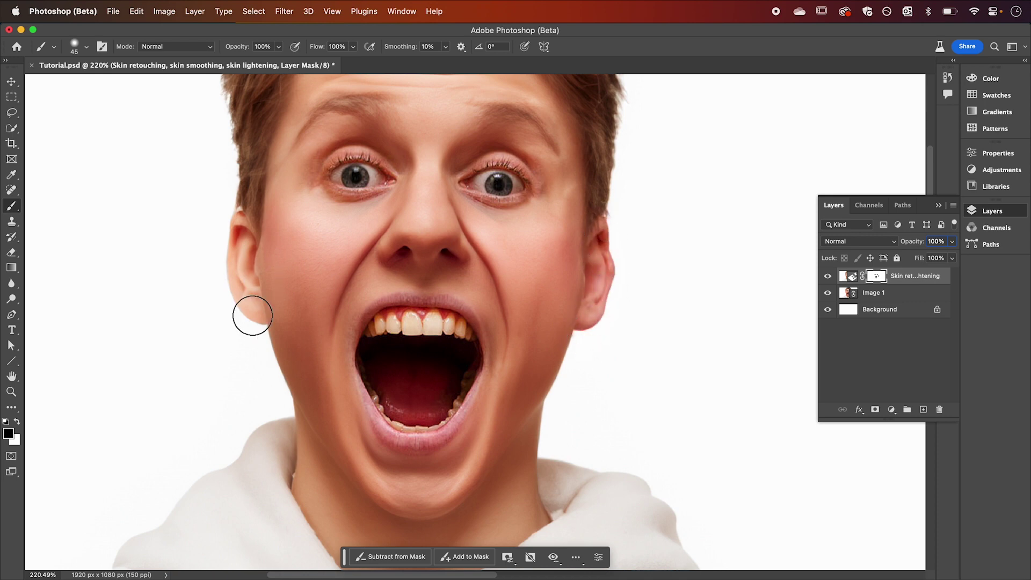
left_click_drag(248, 311, 248, 324)
scroll(559, 362, "down", 3)
scroll(586, 380, "up", 8)
mouse_move(586, 381)
left_mouse_down()
mouse_move(587, 157)
mouse_move(299, 157)
mouse_move(224, 317)
mouse_move(257, 364)
left_mouse_up()
Paint the retouch off the hoodie shoulder with a larger brush, then view at 100%.
scroll(241, 333, "down", 5)
key("bracketright")
key("bracketright")
key("bracketright")
key("bracketright")
key("bracketright")
key("bracketright")
scroll(246, 412, "down", 5)
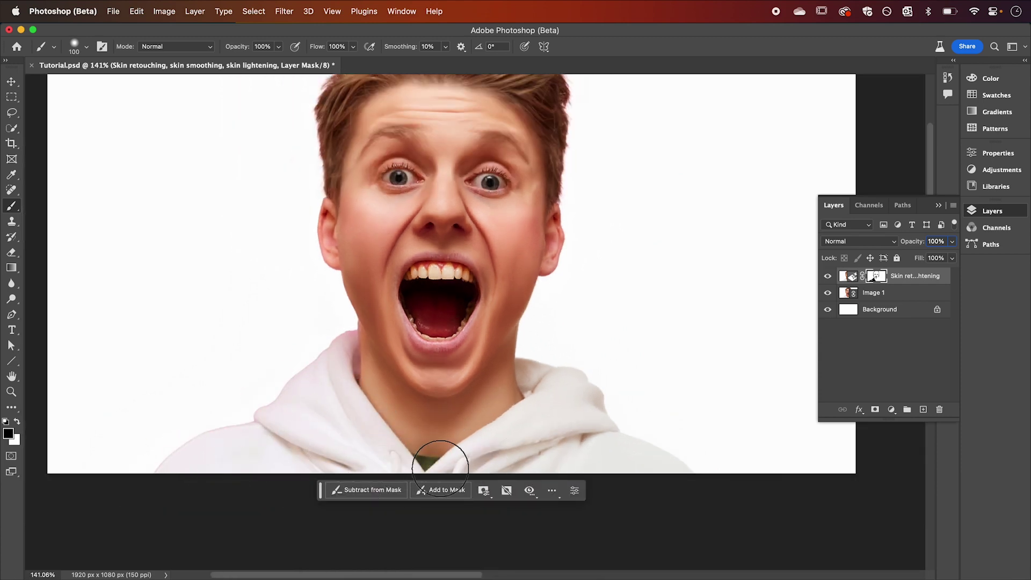
mouse_move(598, 422)
left_mouse_down()
mouse_move(553, 362)
mouse_move(539, 383)
mouse_move(534, 323)
left_mouse_up()
key("bracketleft")
key("bracketleft")
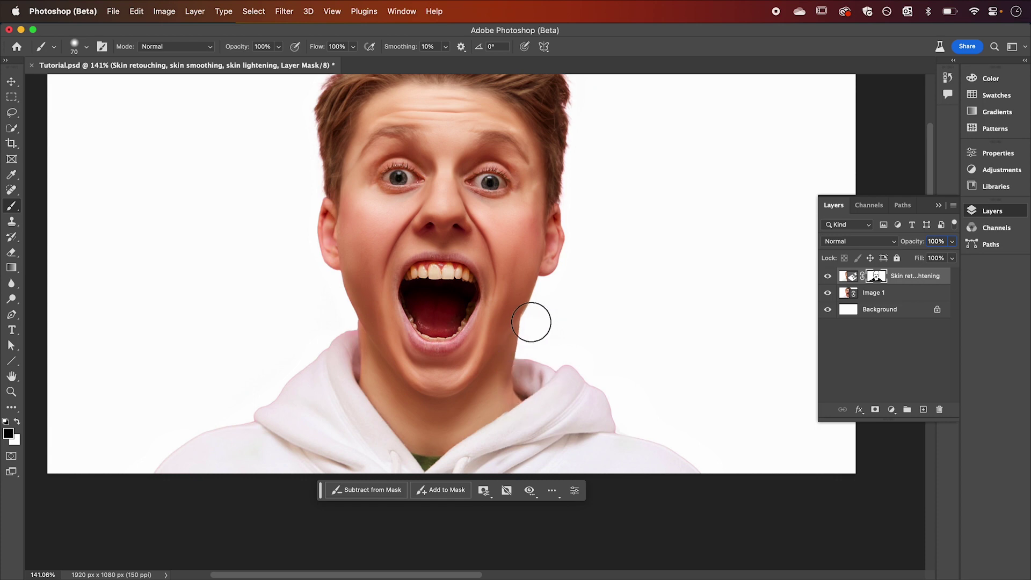
key("bracketleft")
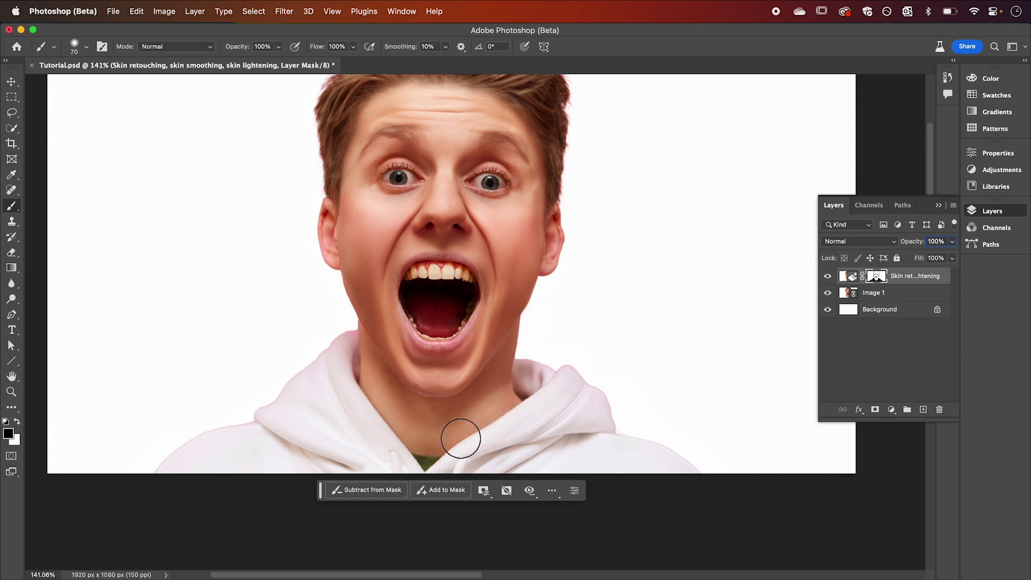
scroll(438, 276, "up", 2)
key("super+1")
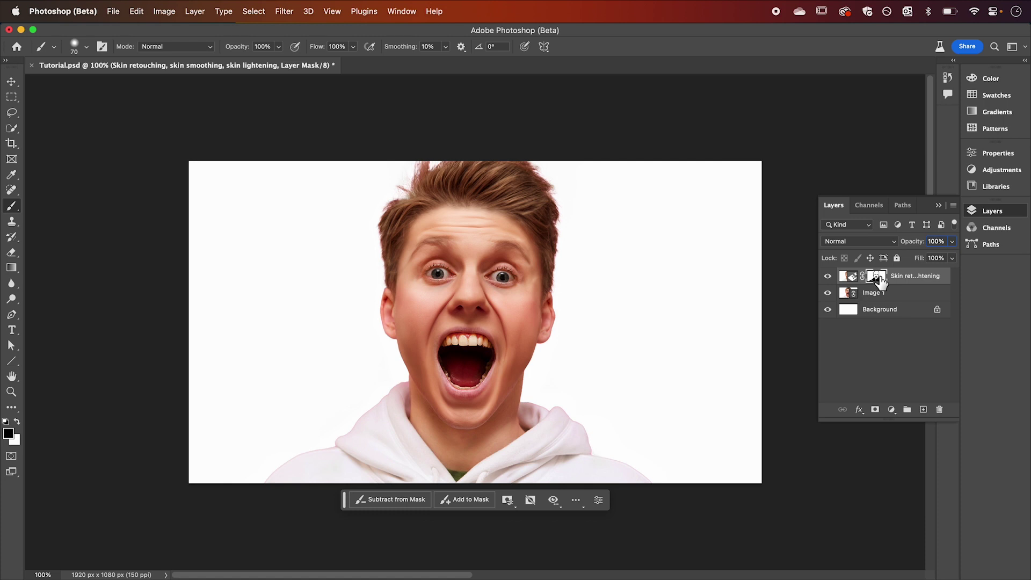
Apply Image to the mask using Layer Merged, RGB channel, Multiply blending, 100% opacity.
left_click(164, 12)
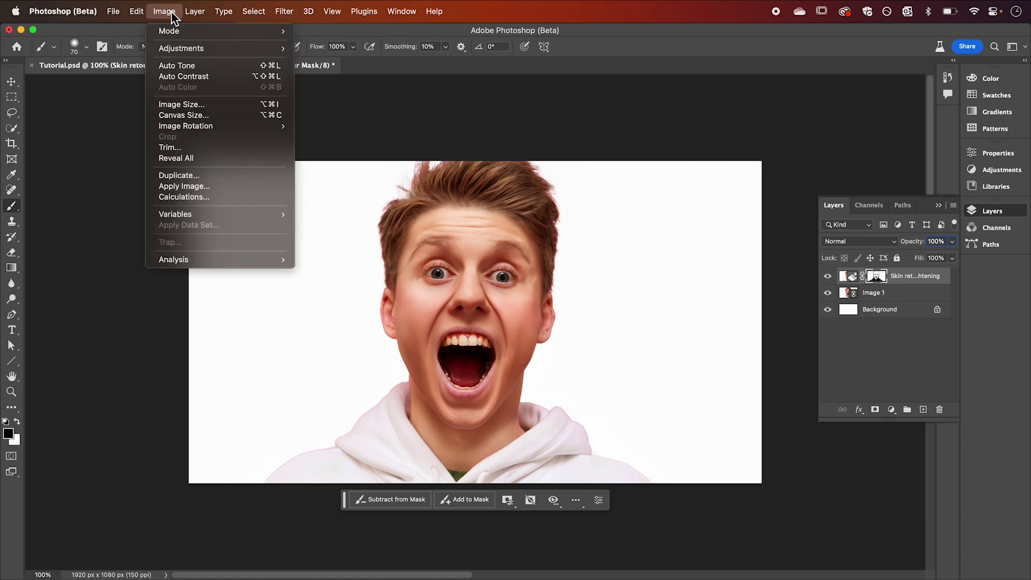
left_click(194, 188)
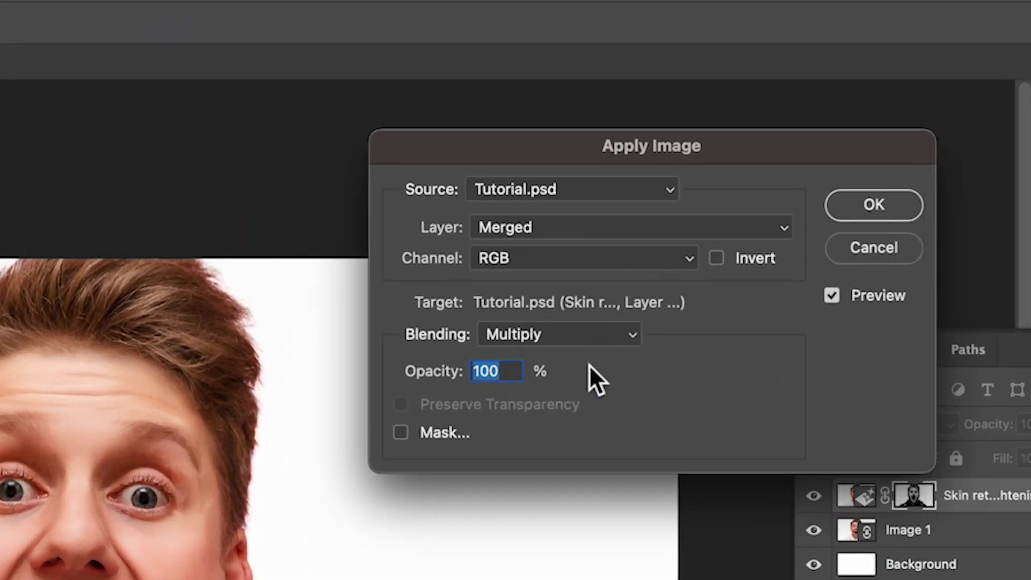
left_click(871, 209)
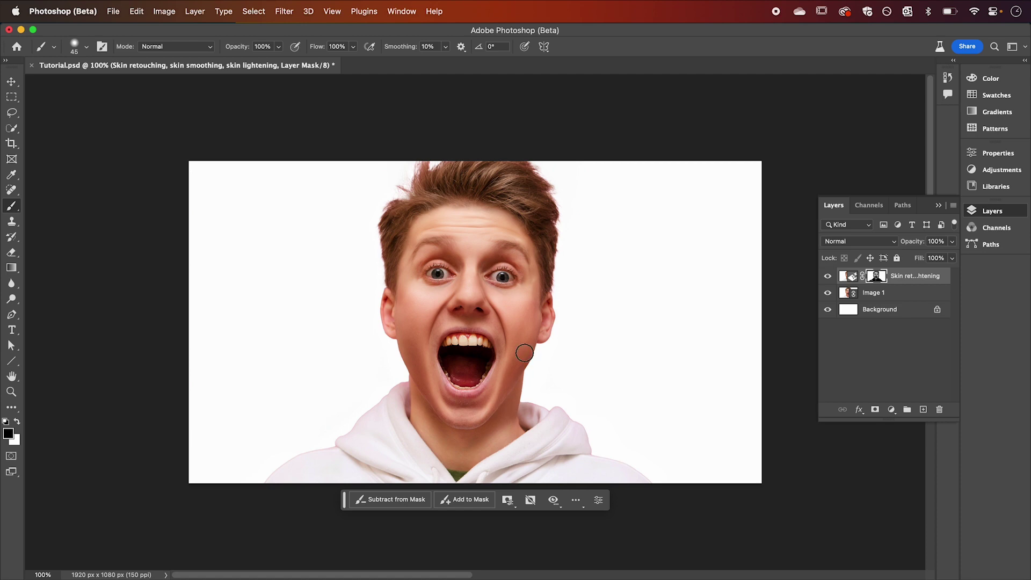
scroll(506, 332, "up", 5)
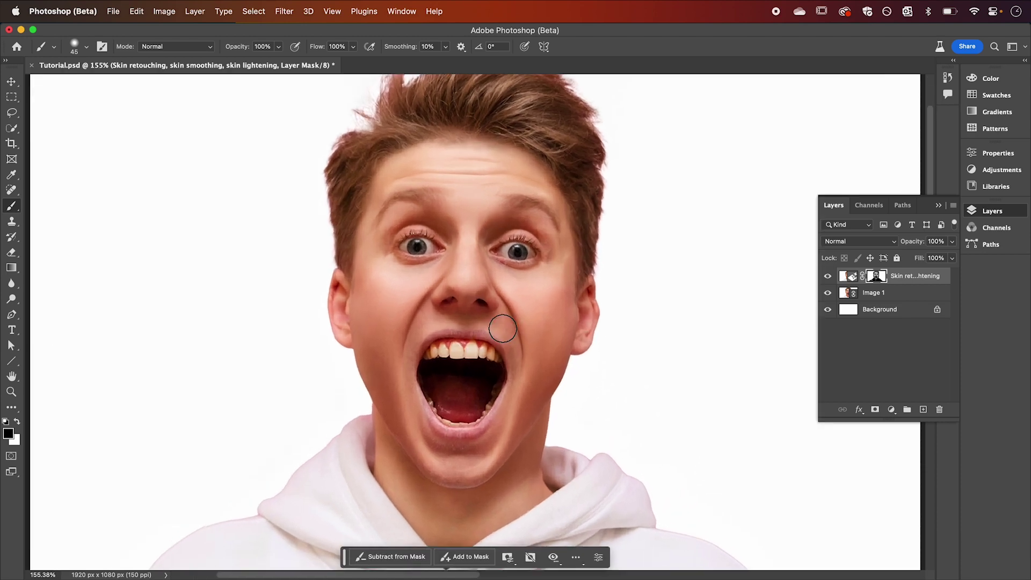
scroll(503, 328, "up", 1)
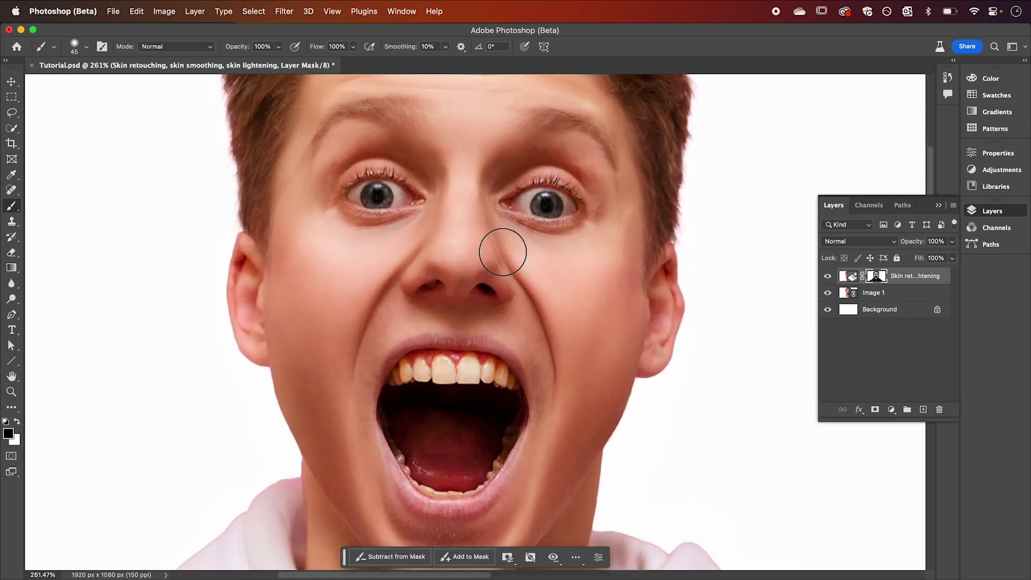
scroll(572, 366, "down", 3)
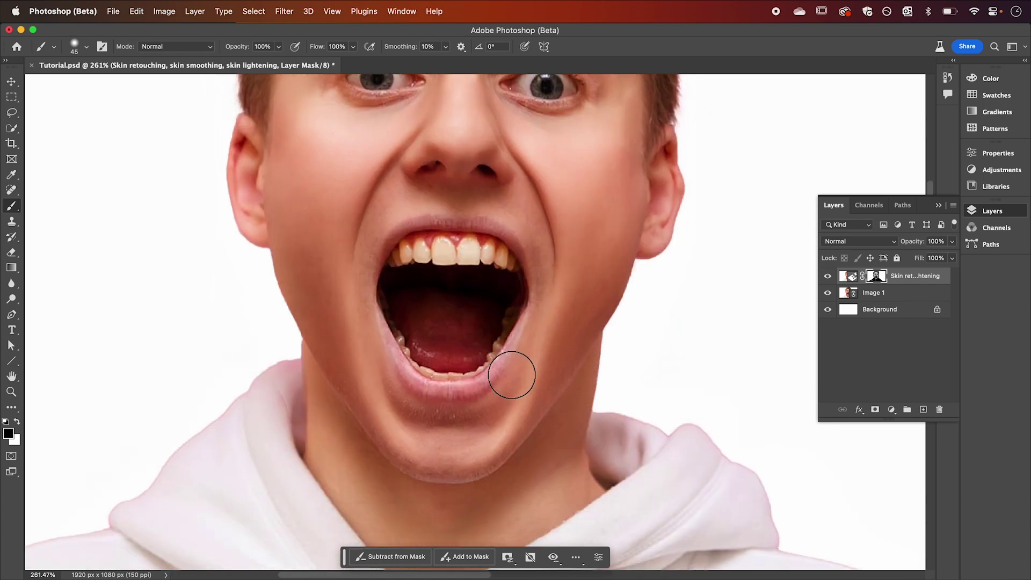
scroll(420, 392, "down", 1)
scroll(442, 361, "up", 2)
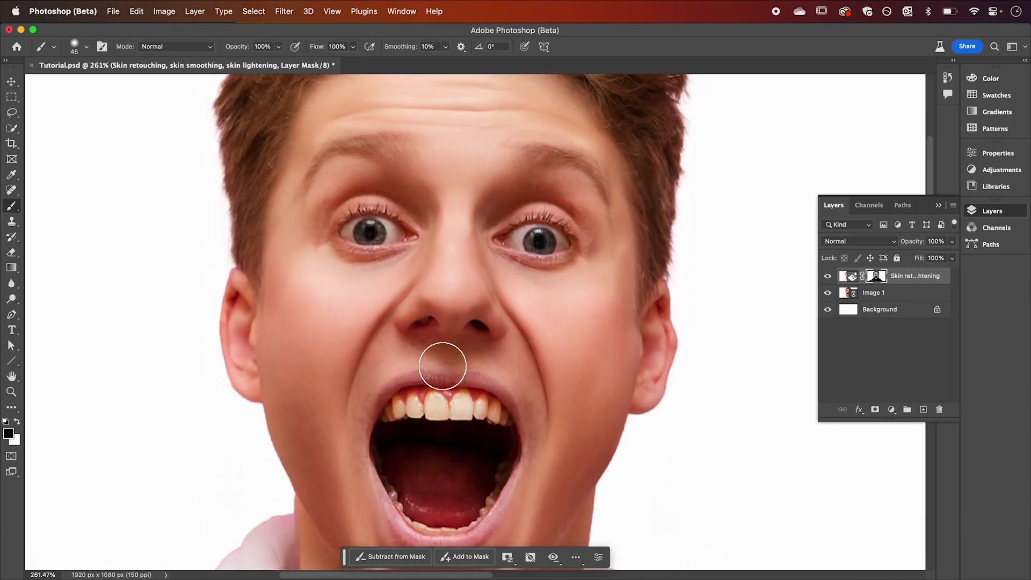
scroll(444, 361, "down", 1)
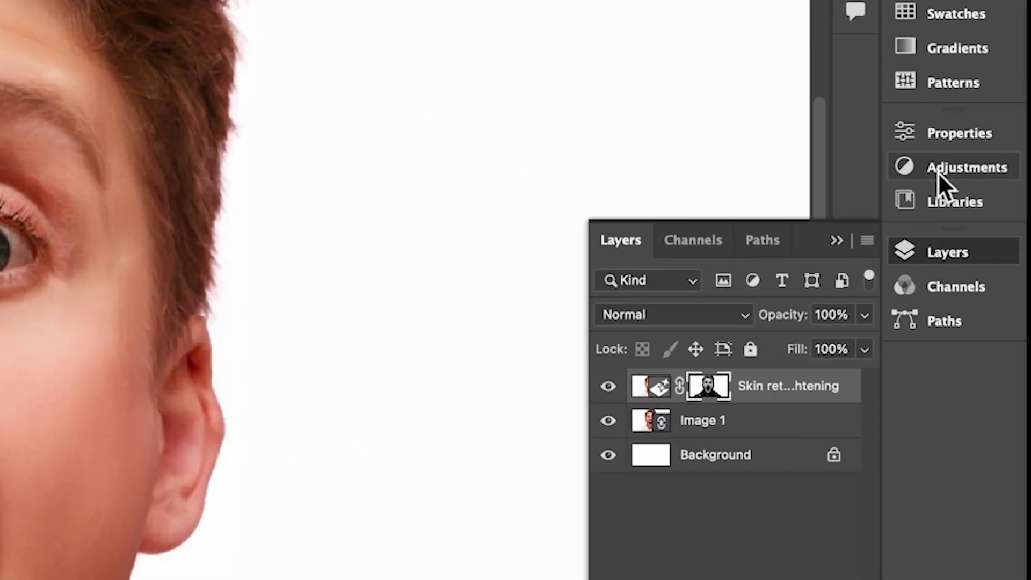
Add a Hue/Saturation layer with Yellows saturation -100 and lightness +30.
left_click(981, 170)
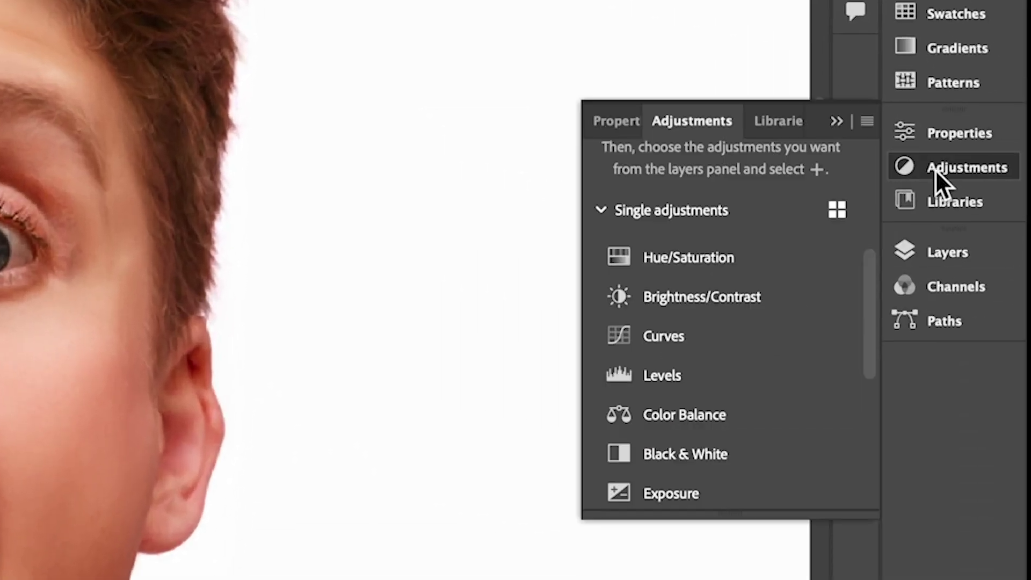
left_click(729, 264)
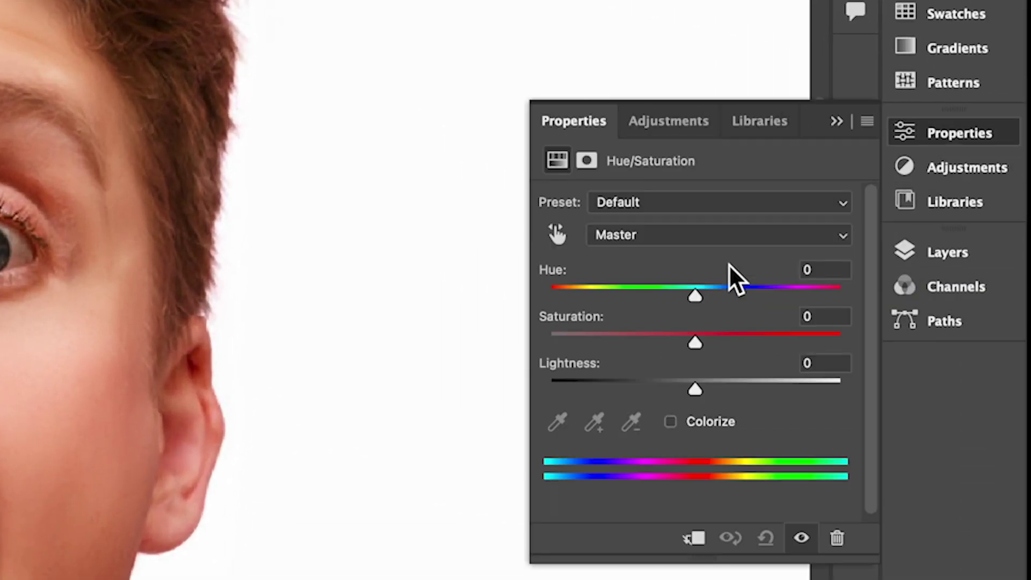
left_click(648, 240)
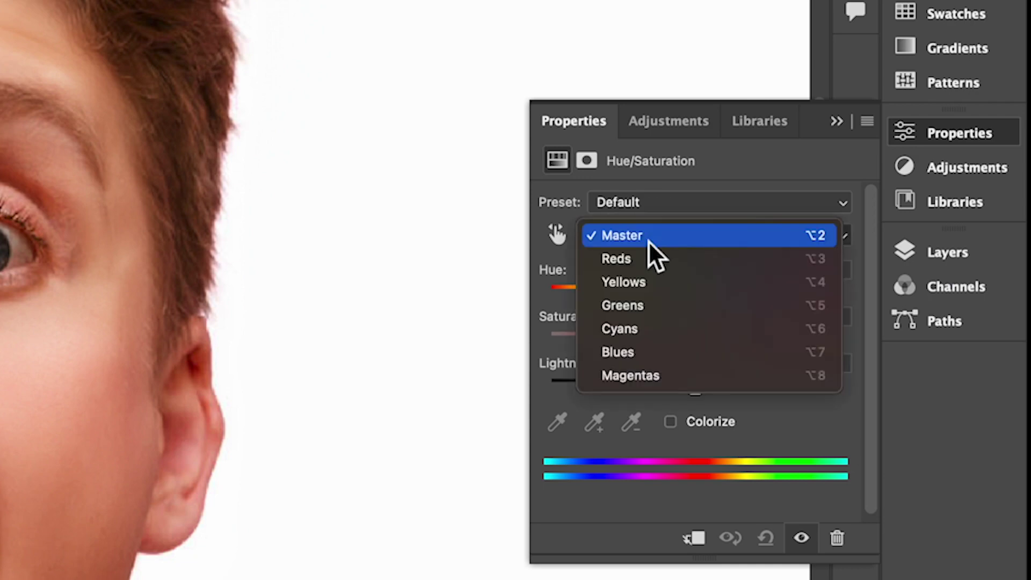
left_click(648, 283)
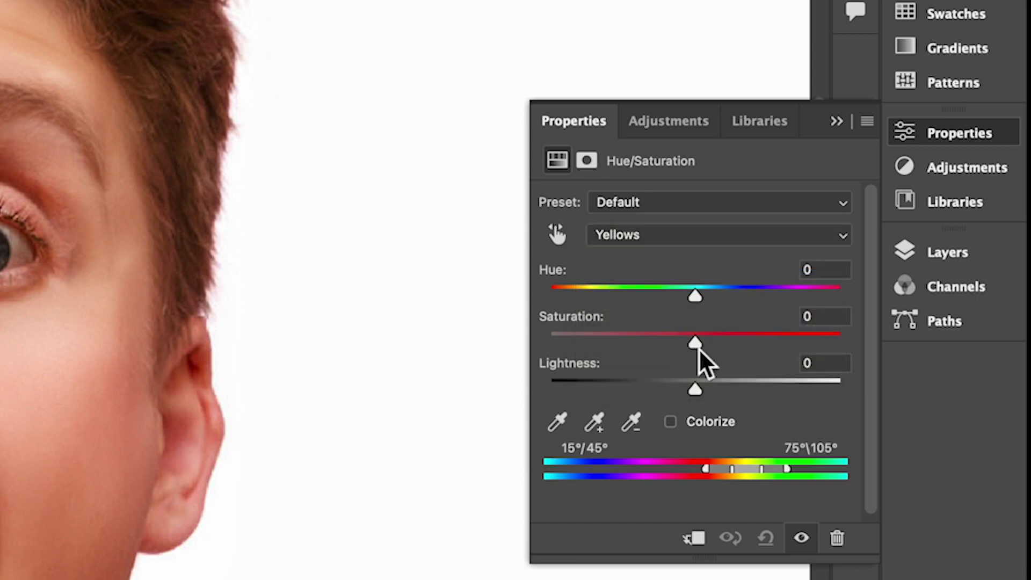
left_click_drag(696, 354, 552, 356)
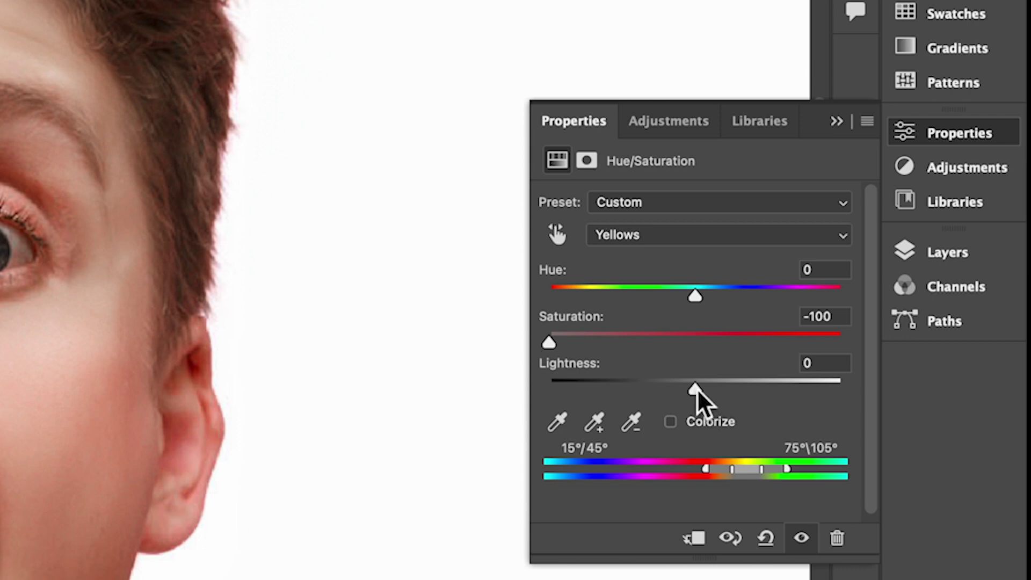
left_click_drag(699, 396, 740, 388)
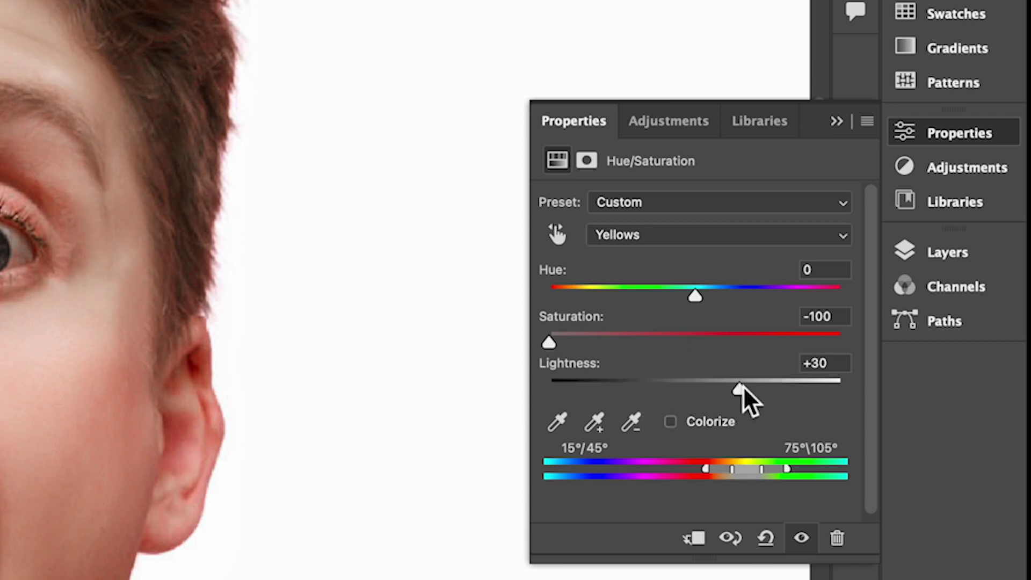
left_click(967, 253)
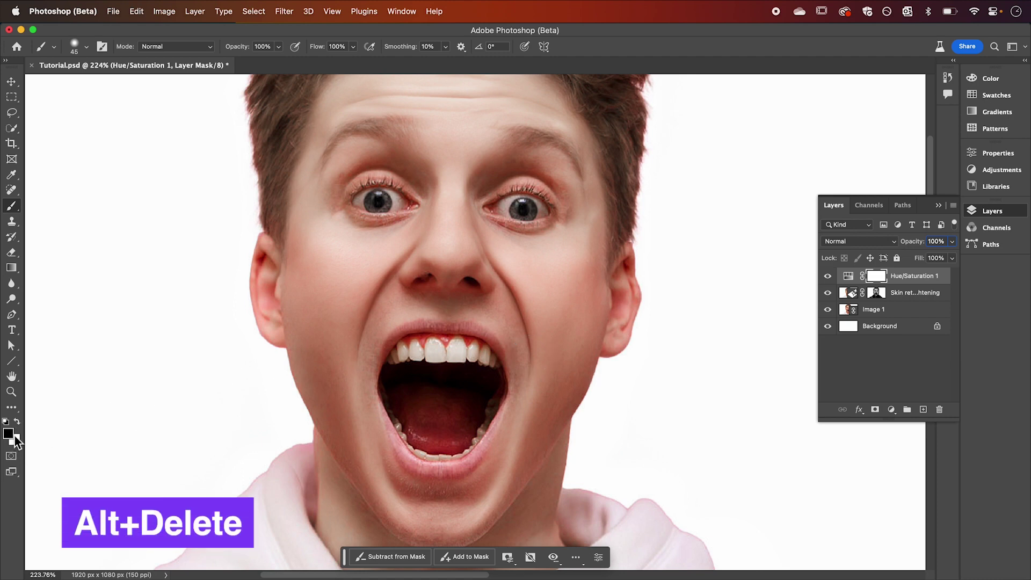
Fill the Hue/Saturation mask black, then paint white over the upper and lower teeth.
key("alt+Delete")
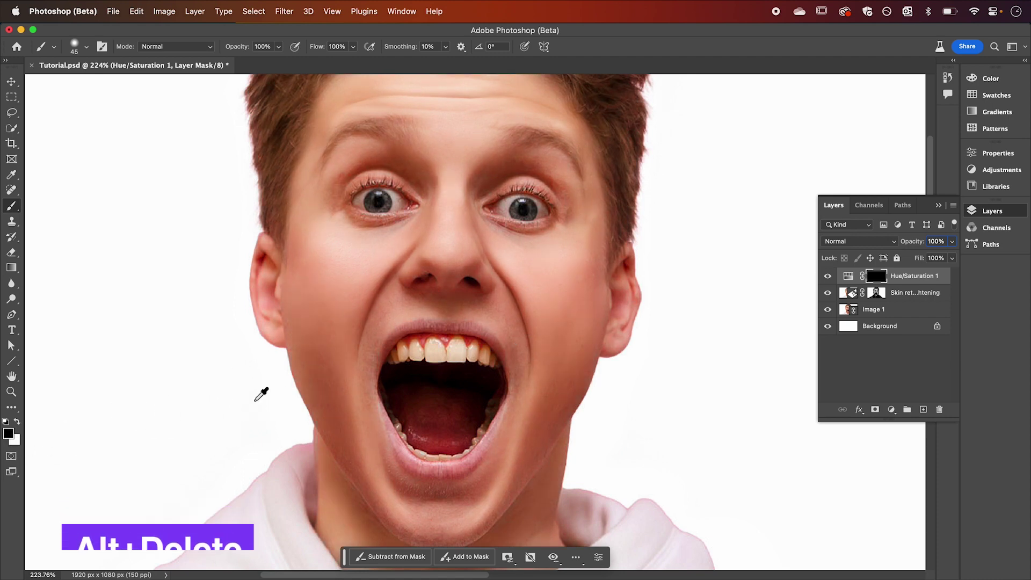
scroll(426, 373, "up", 6)
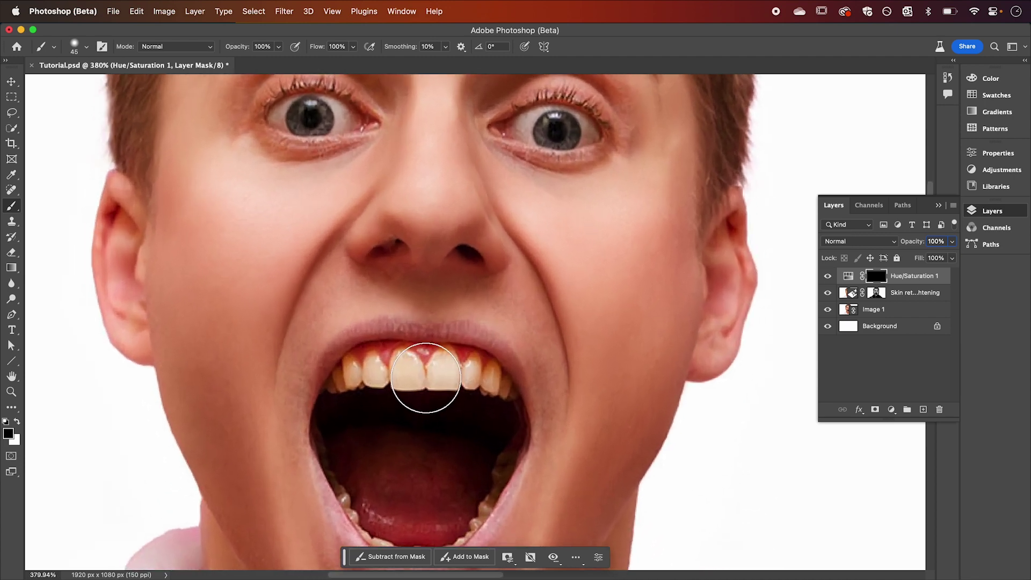
scroll(426, 378, "down", 3)
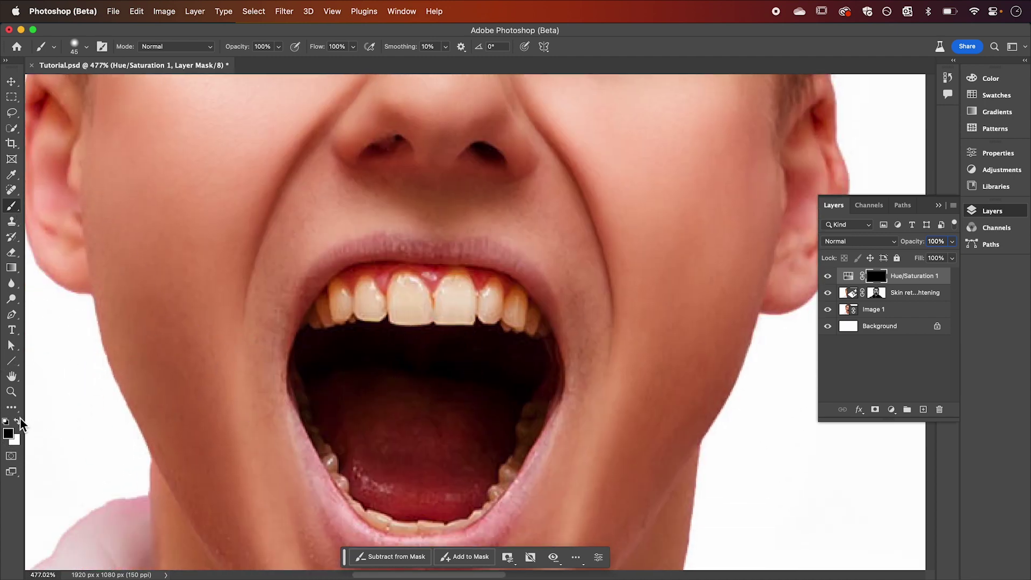
key("x")
key("bracketleft")
mouse_move(371, 305)
left_mouse_down()
mouse_move(325, 319)
mouse_move(366, 287)
mouse_move(421, 287)
mouse_move(506, 297)
mouse_move(527, 322)
mouse_move(395, 308)
mouse_move(349, 319)
mouse_move(364, 304)
mouse_move(335, 307)
mouse_move(391, 285)
mouse_move(499, 297)
mouse_move(534, 329)
left_mouse_up()
key("bracketleft")
mouse_move(513, 423)
left_mouse_down()
mouse_move(530, 393)
mouse_move(481, 500)
mouse_move(412, 527)
mouse_move(364, 498)
mouse_move(301, 388)
mouse_move(345, 475)
mouse_move(422, 524)
mouse_move(516, 467)
mouse_move(558, 372)
mouse_move(534, 335)
mouse_move(415, 301)
mouse_move(464, 288)
left_mouse_up()
key("bracketleft")
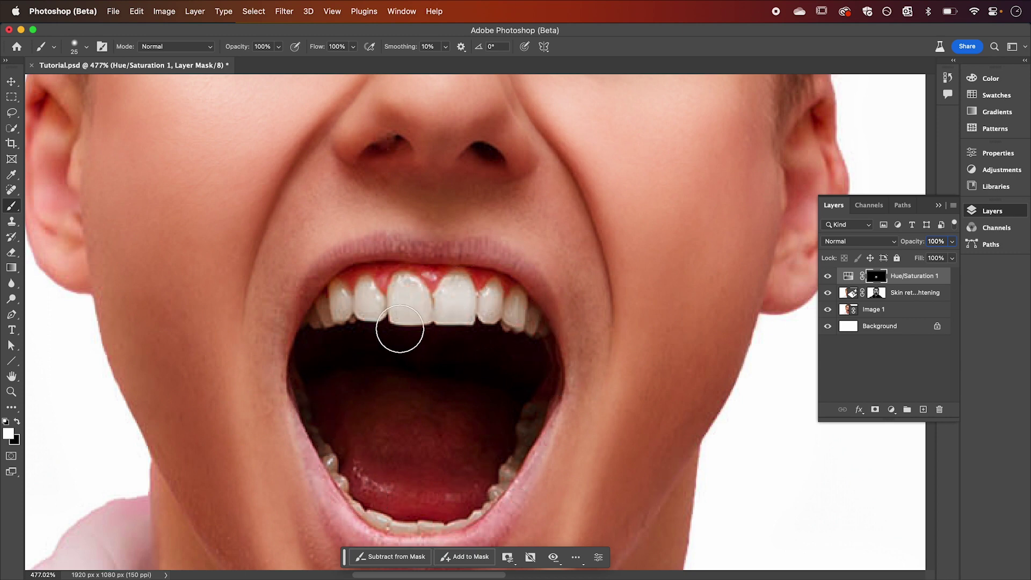
Paint white over both eye whites with a smaller brush, then fit the image on screen.
scroll(400, 328, "up", 5)
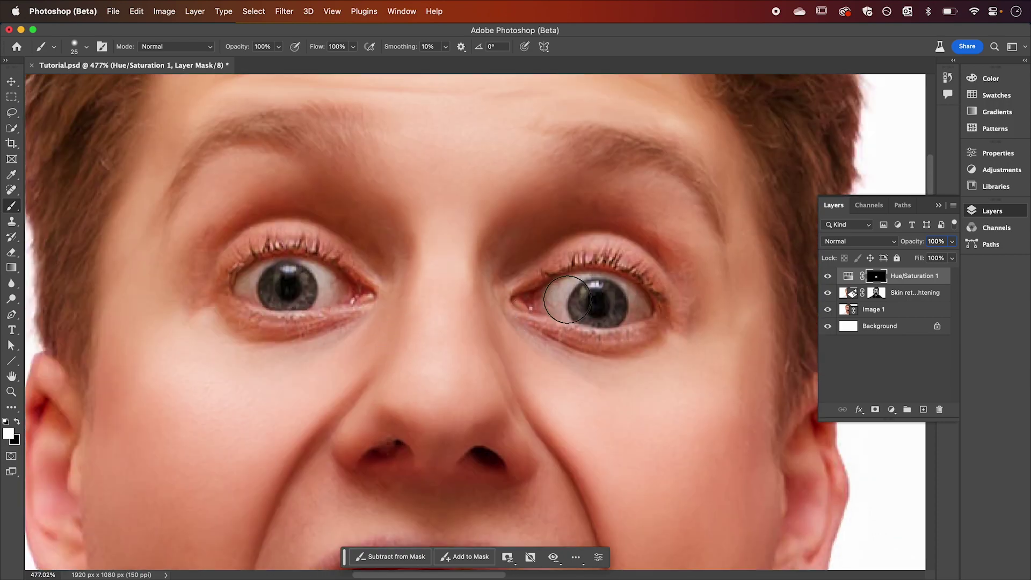
key("bracketleft")
key("bracketleft")
key("bracketleft")
mouse_move(567, 317)
left_mouse_down()
mouse_move(567, 291)
mouse_move(581, 278)
mouse_move(548, 310)
mouse_move(549, 294)
mouse_move(598, 276)
mouse_move(645, 285)
mouse_move(634, 304)
left_mouse_up()
left_click_drag(324, 305, 308, 285)
key("super+0")
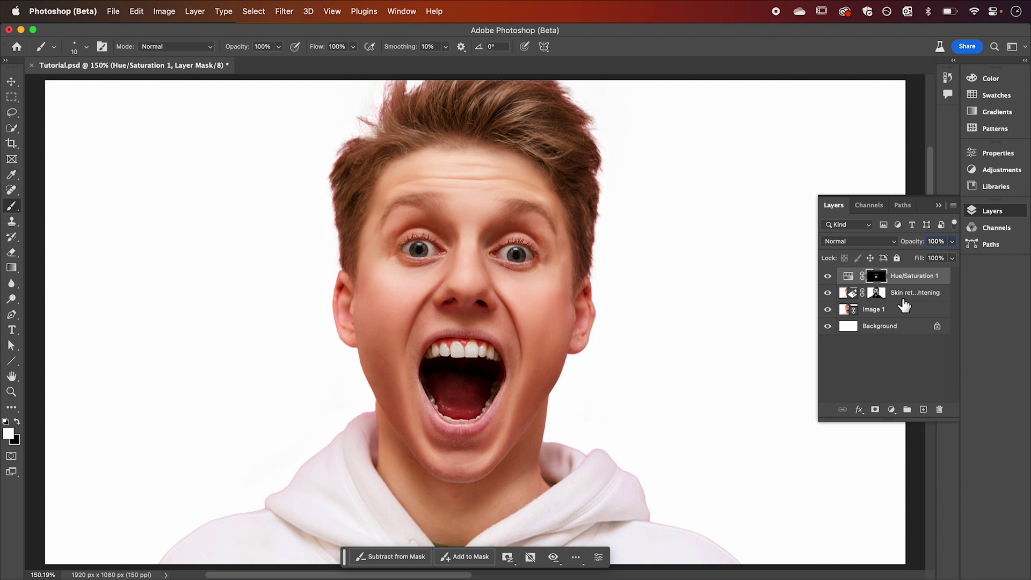
Lower the skin retouching layer's opacity.
left_click(914, 295)
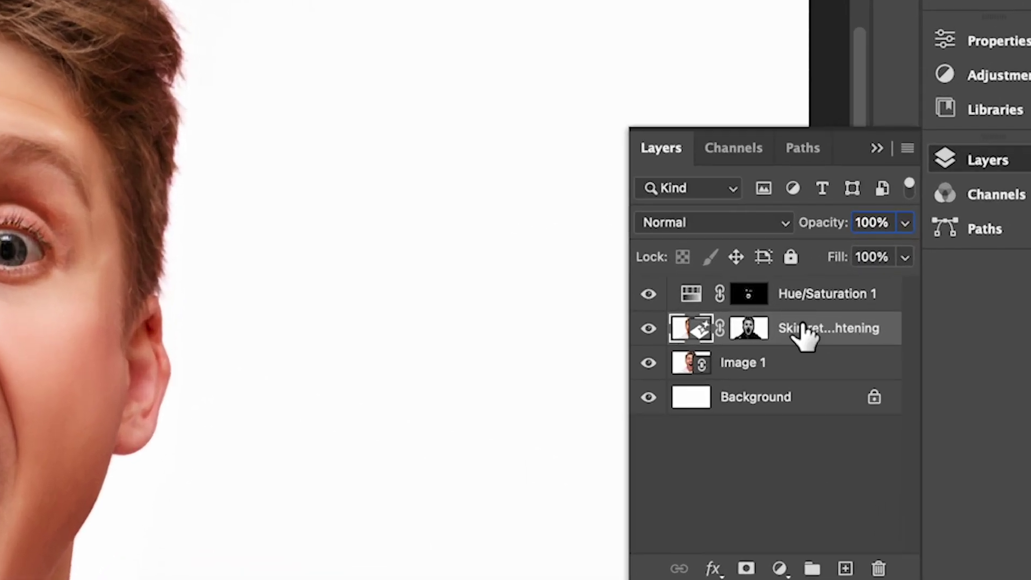
left_click(906, 222)
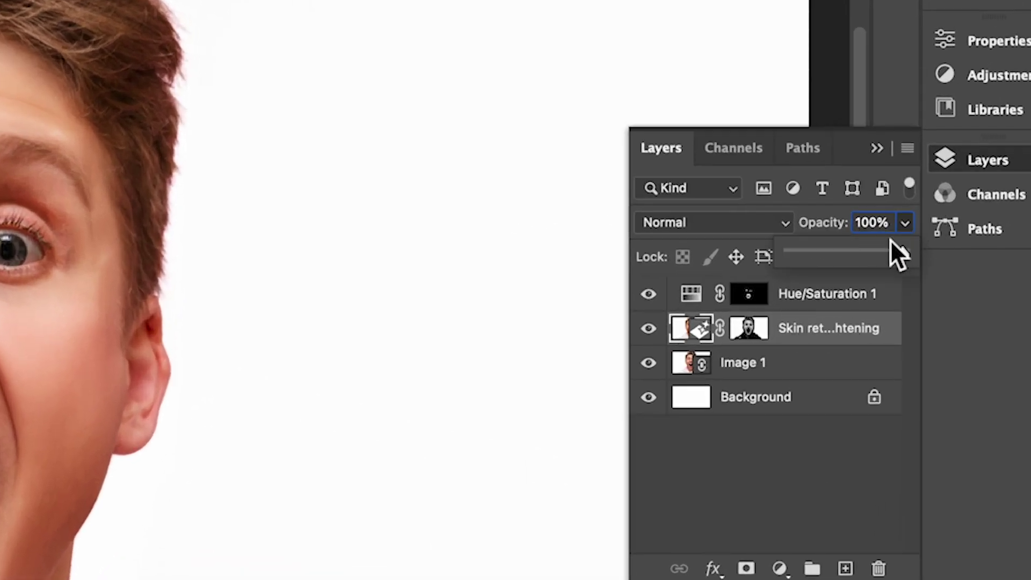
left_click_drag(891, 253, 865, 264)
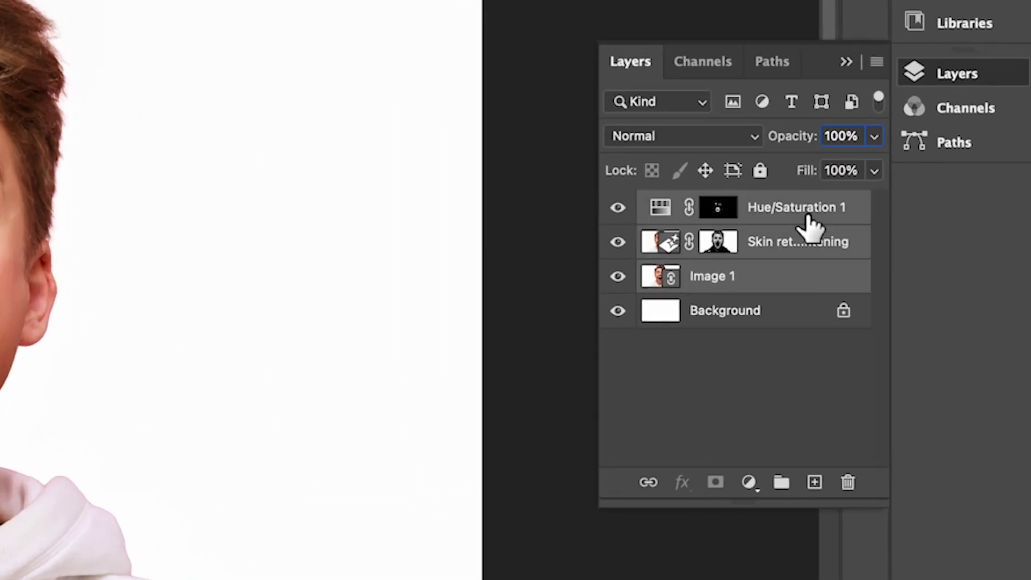
Convert the photo, retouch and whitening layers into one smart object.
right_click(800, 276)
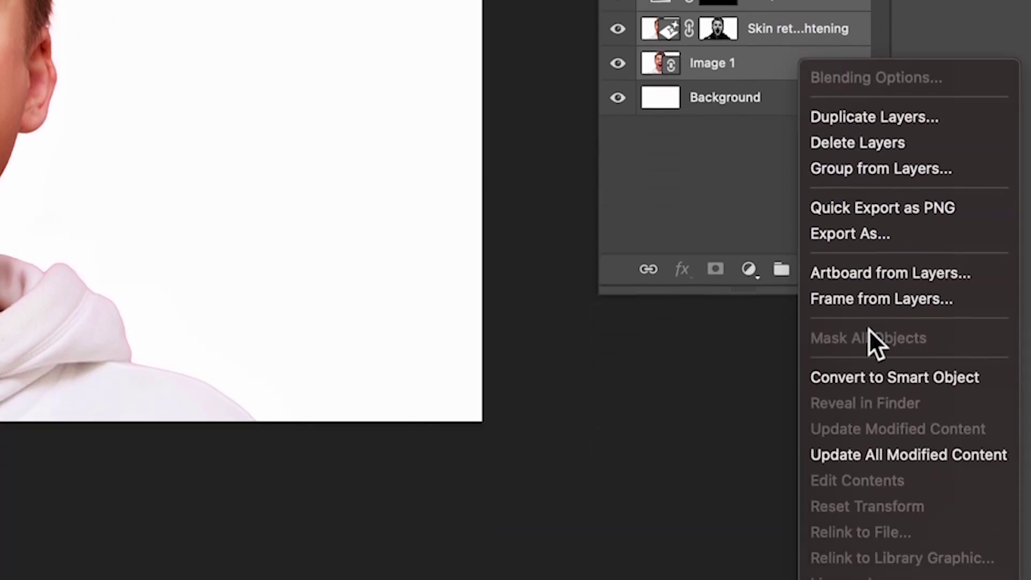
left_click(870, 374)
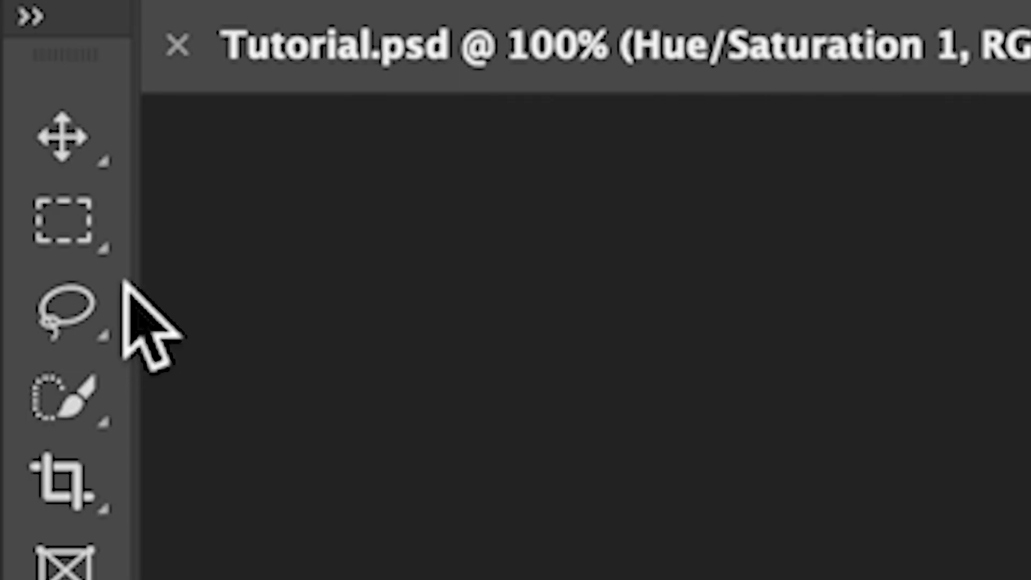
left_click(11, 97)
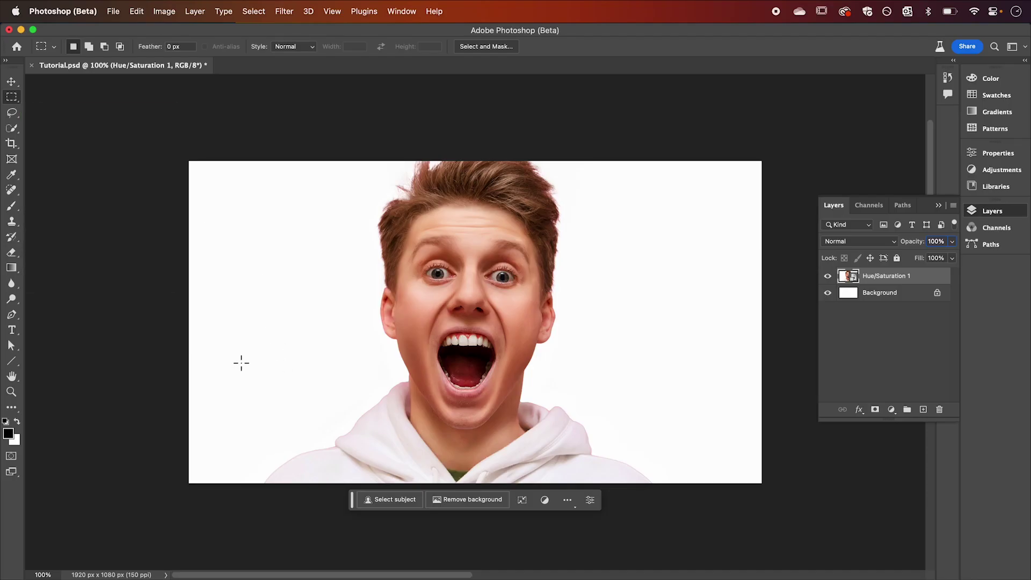
Marquee-select the hoodie and generative-fill 'Orange hoodie', keeping variation 2 of 3.
left_click_drag(228, 365, 674, 493)
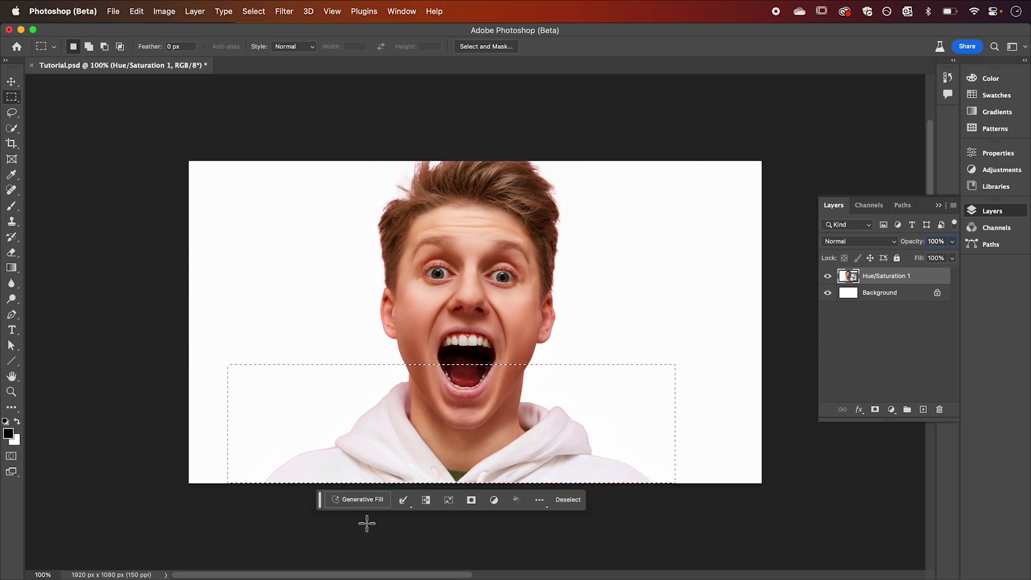
left_click(360, 502)
type("O")
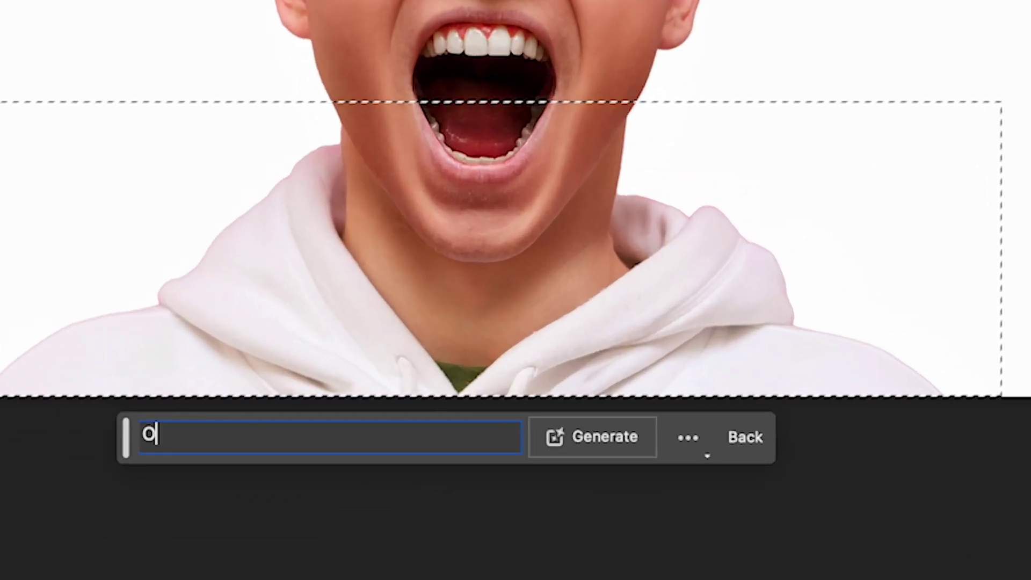
type("range hoodie")
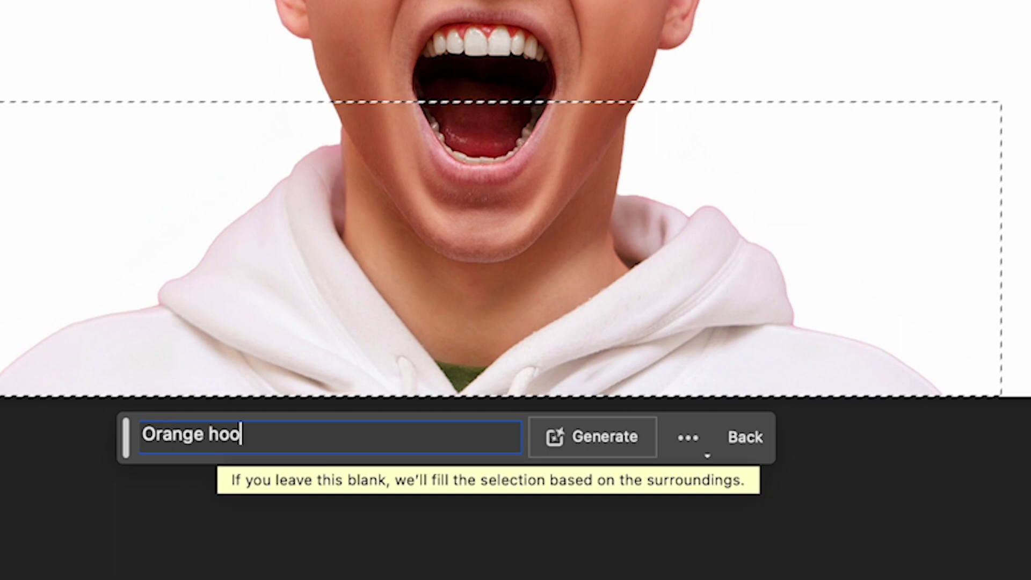
left_click(596, 436)
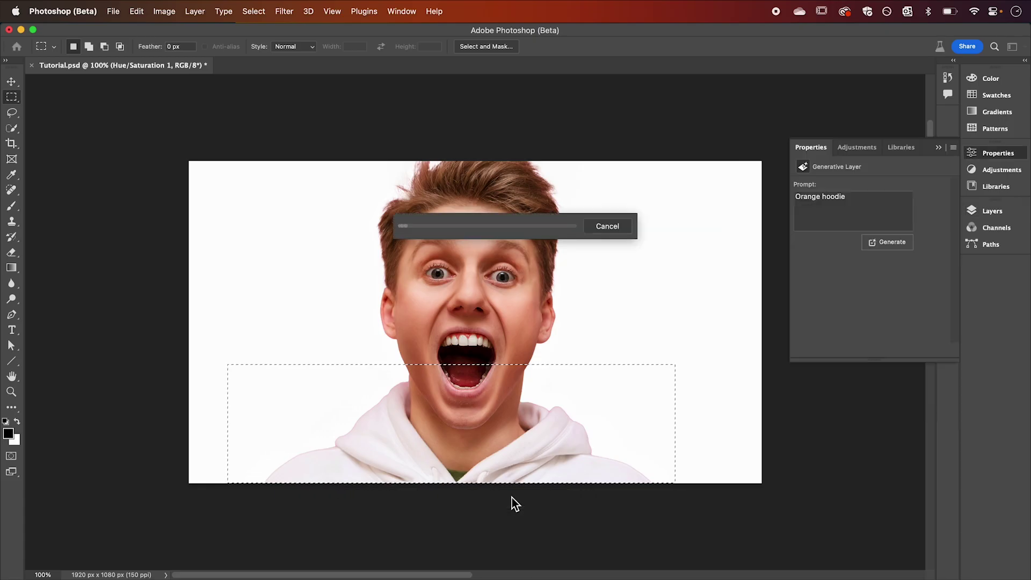
left_click(851, 299)
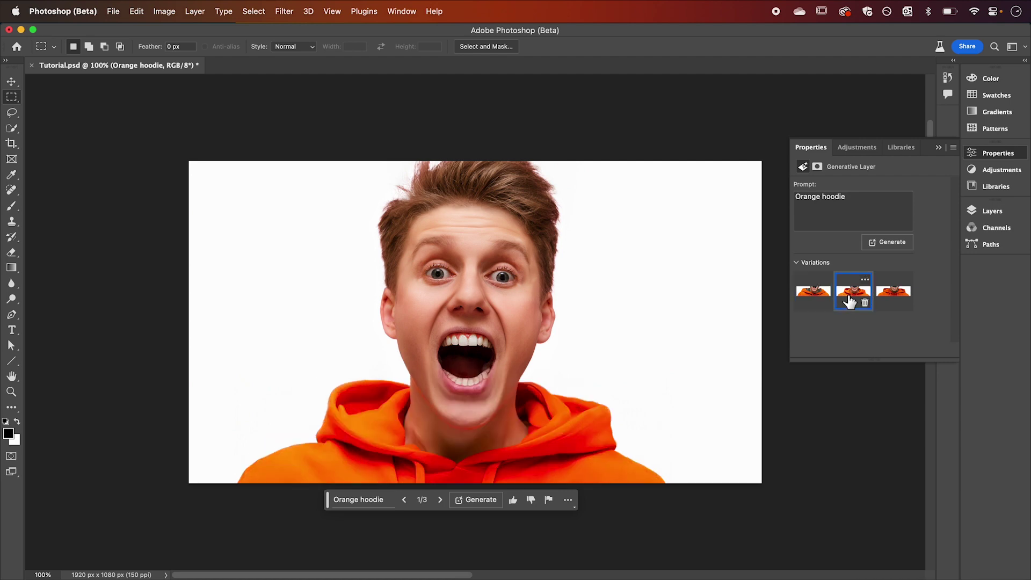
left_click(889, 300)
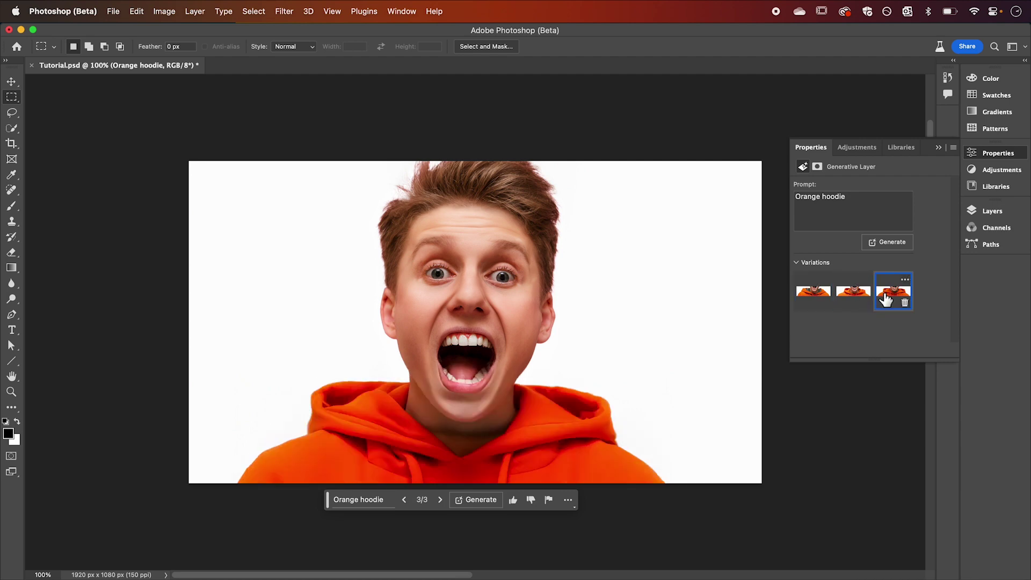
left_click(854, 299)
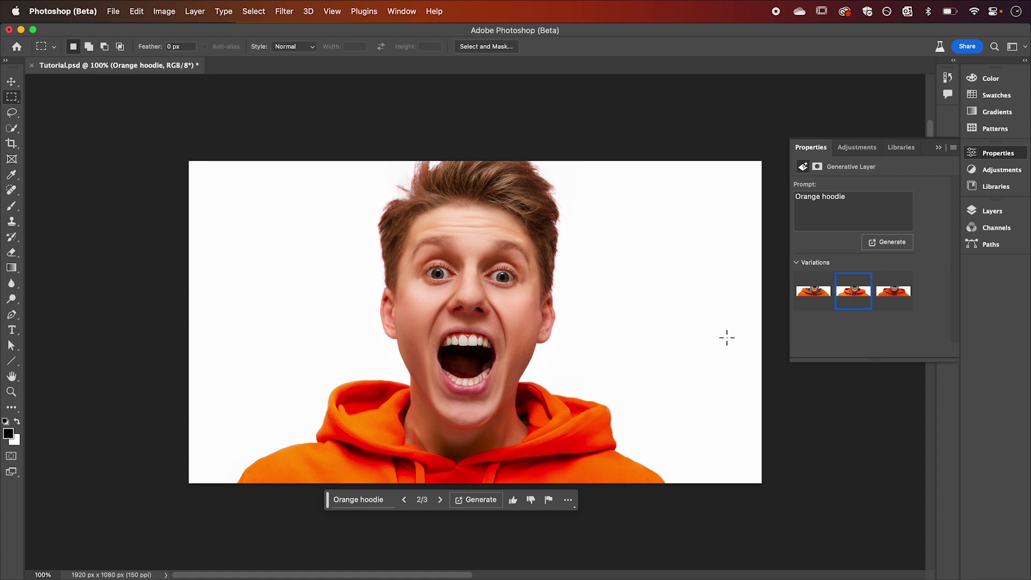
left_click(977, 214)
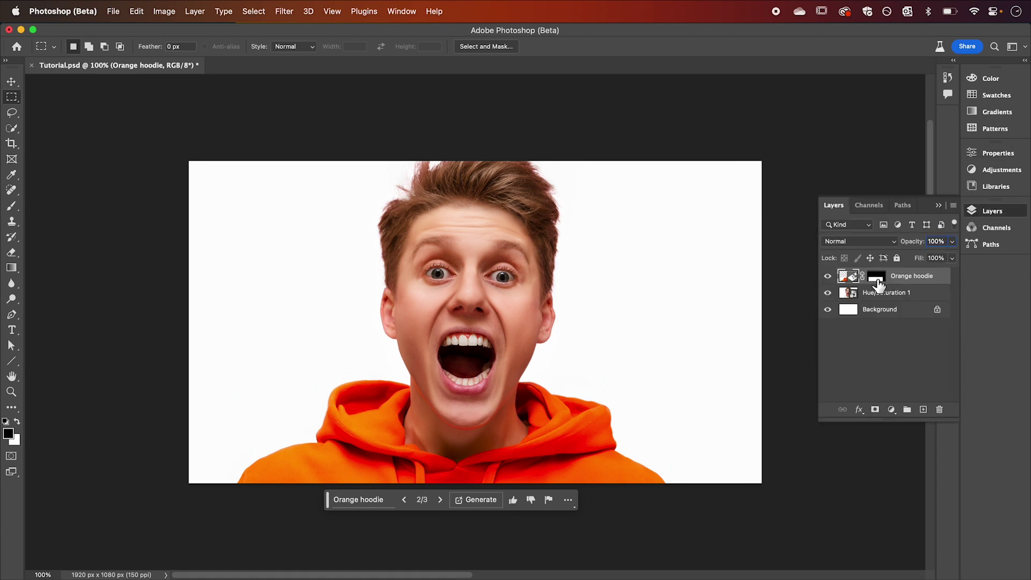
On the Orange hoodie mask, paint black over the chin and jaw, then white over the neck.
left_click(877, 278)
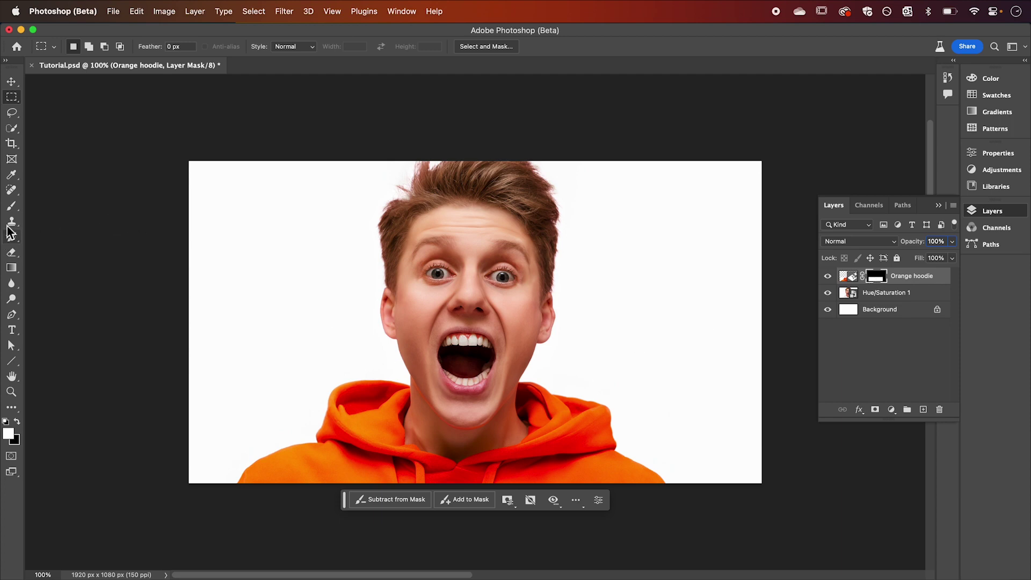
left_click(11, 207)
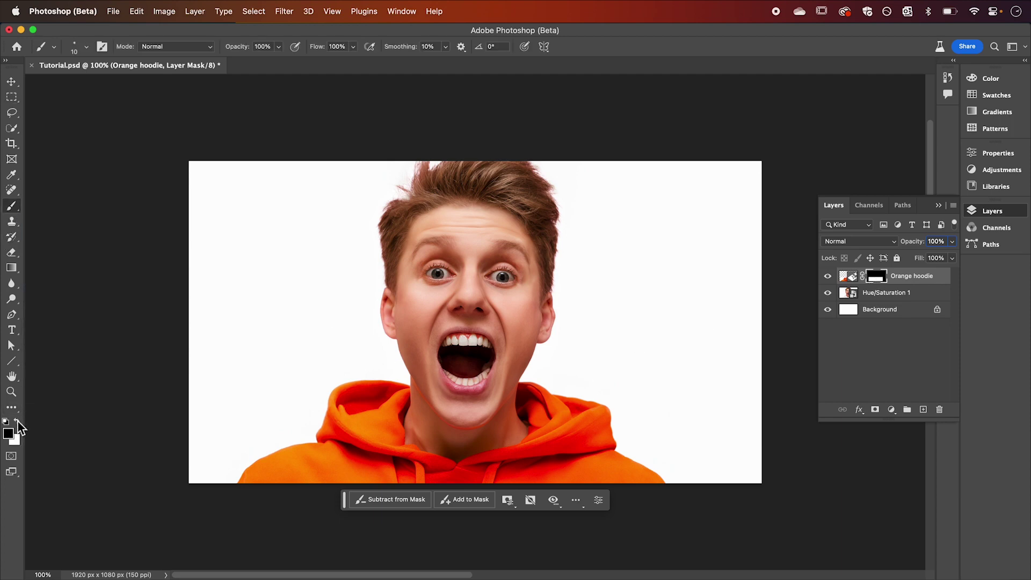
scroll(456, 443, "up", 6)
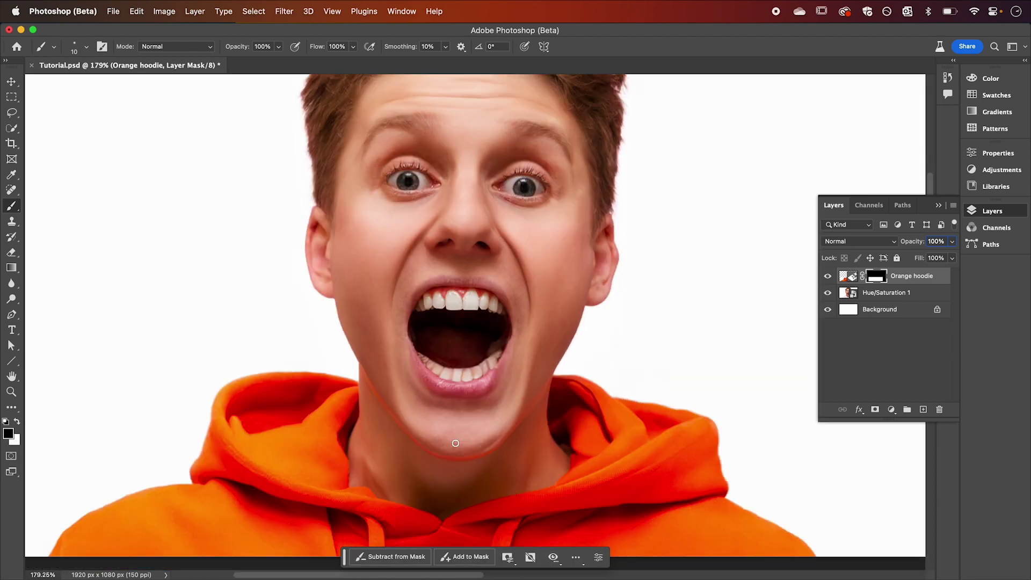
key("bracketright")
key("bracketright")
key("bracketright")
key("bracketright")
key("bracketright")
key("bracketright")
key("bracketright")
mouse_move(455, 443)
left_mouse_down()
mouse_move(490, 396)
mouse_move(483, 426)
mouse_move(523, 418)
mouse_move(402, 449)
mouse_move(414, 356)
left_mouse_up()
key("bracketright")
key("bracketright")
scroll(414, 357, "down", 3)
key("x")
key("bracketleft")
key("bracketleft")
key("bracketleft")
mouse_move(375, 419)
left_mouse_down()
mouse_move(518, 419)
mouse_move(577, 387)
mouse_move(535, 363)
mouse_move(512, 400)
mouse_move(417, 407)
mouse_move(356, 347)
mouse_move(403, 392)
left_mouse_up()
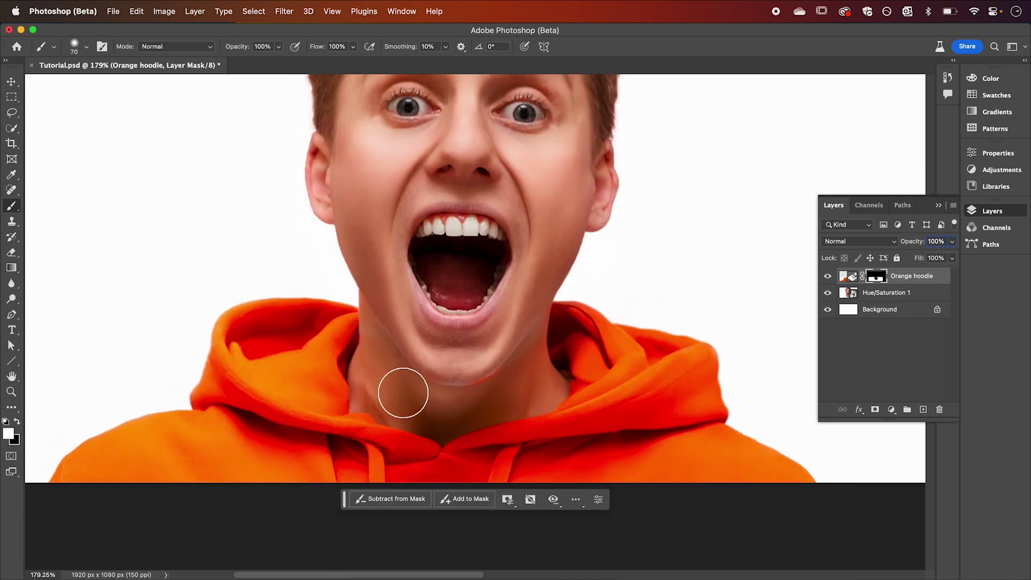
key("super+minus")
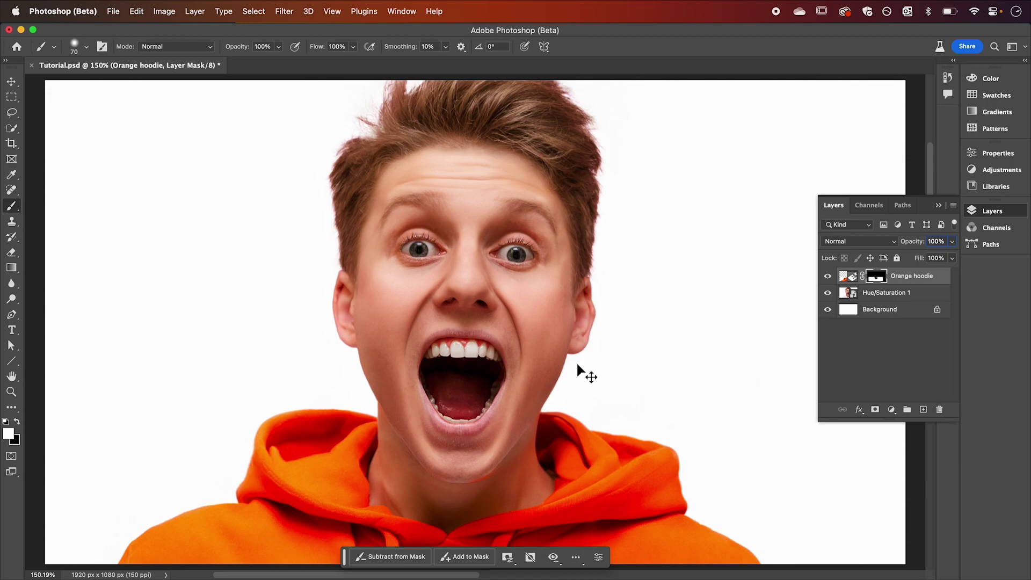